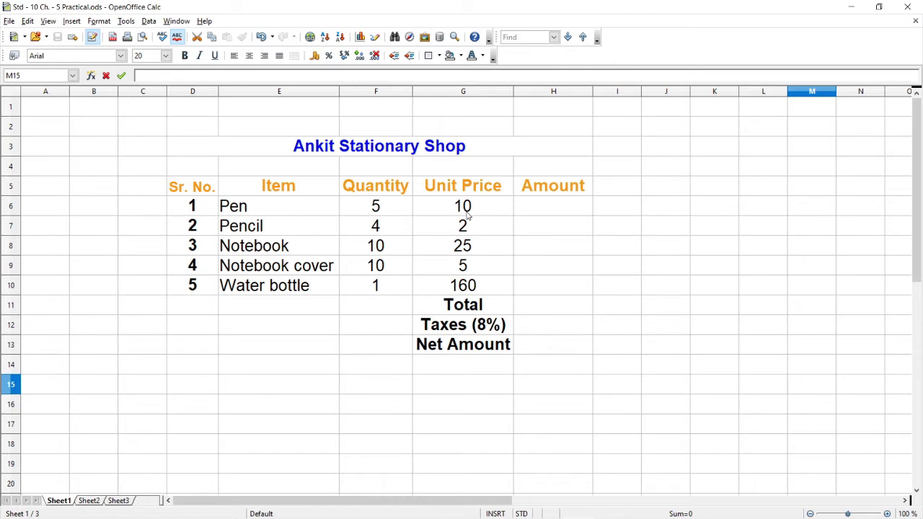
# Step: Enter the formula =f6*g6 in H6 so the Pen amount reads 50
pyautogui.click(542, 207)
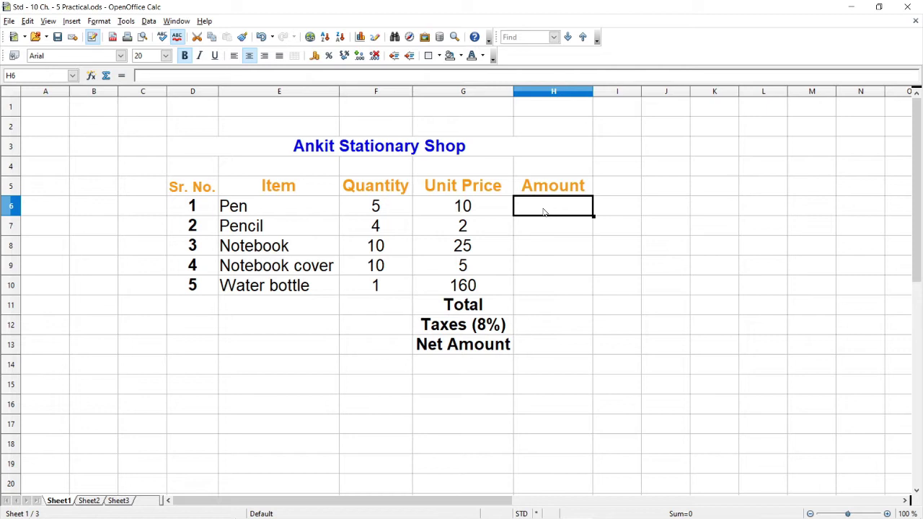
pyautogui.write('=')
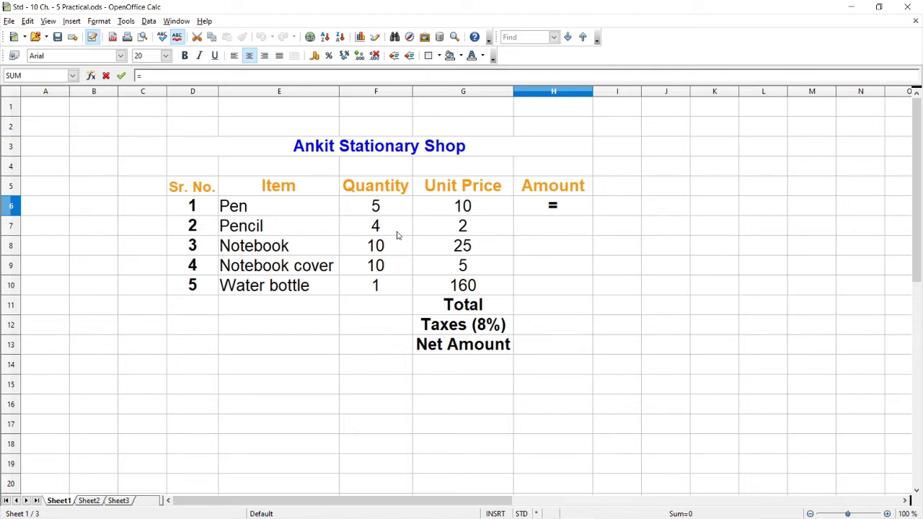
pyautogui.write('f')
pyautogui.write('6')
pyautogui.write('*')
pyautogui.write('g6')
pyautogui.press('Return')
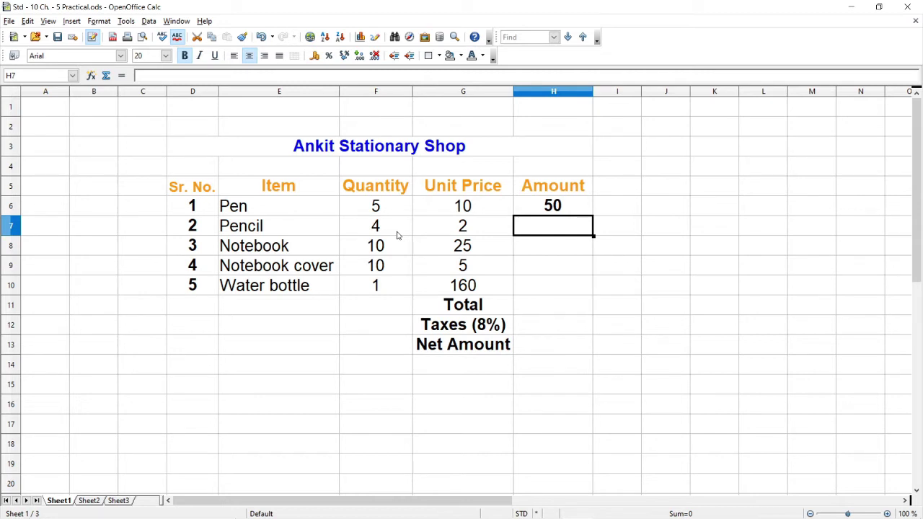
# Step: Enter =f7*g7 in H7 to compute the Pencil amount of 8
pyautogui.write('=')
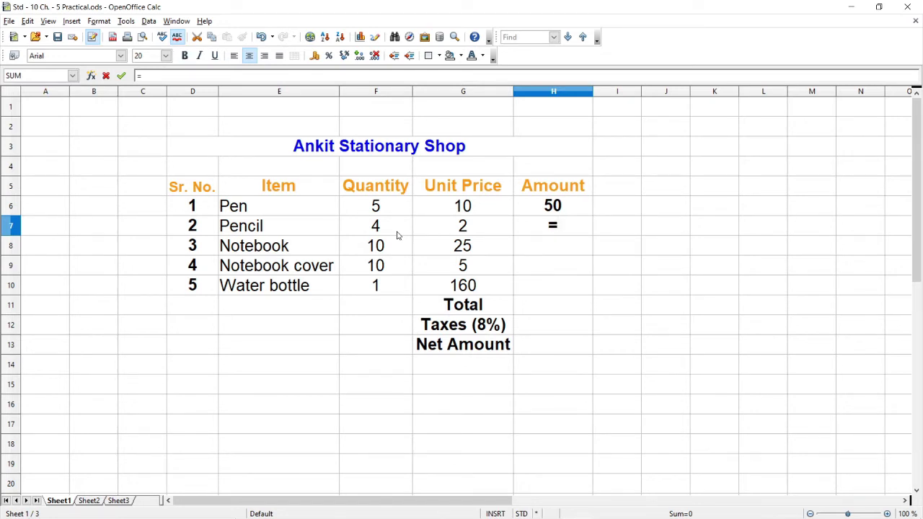
pyautogui.write('f')
pyautogui.write('7')
pyautogui.write('*')
pyautogui.write('g')
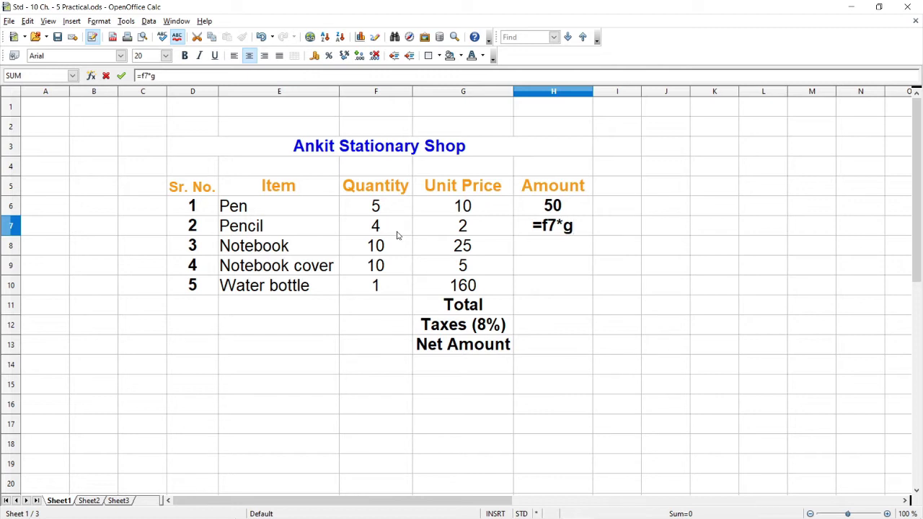
pyautogui.write('7')
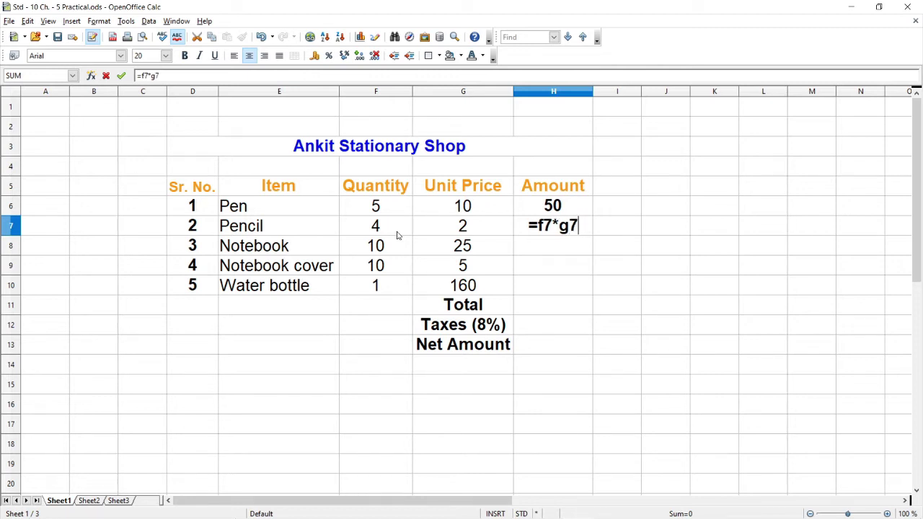
pyautogui.press('Return')
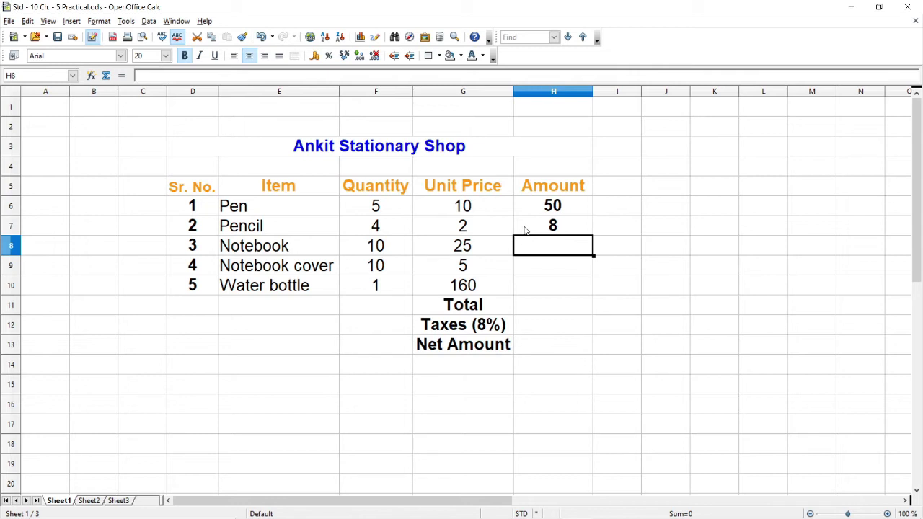
# Step: Fill the H7 formula down to H10, giving 250, 50 and 160
pyautogui.click(535, 228)
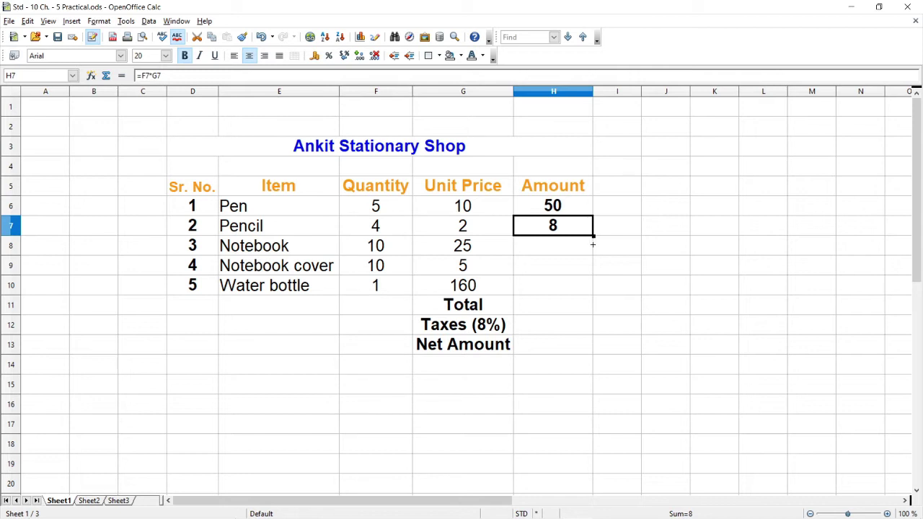
pyautogui.moveTo(594, 235); pyautogui.dragTo(592, 289)
pyautogui.moveTo(592, 288); pyautogui.dragTo(592, 289)
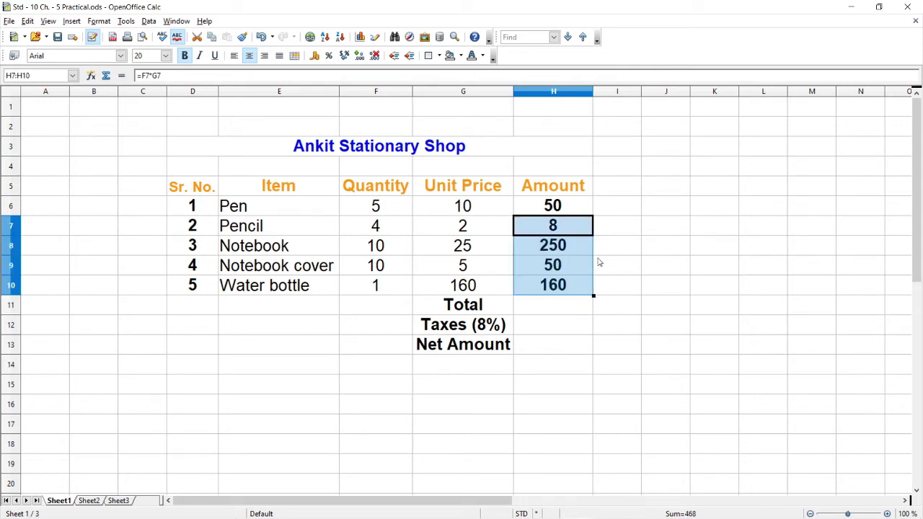
pyautogui.click(572, 249)
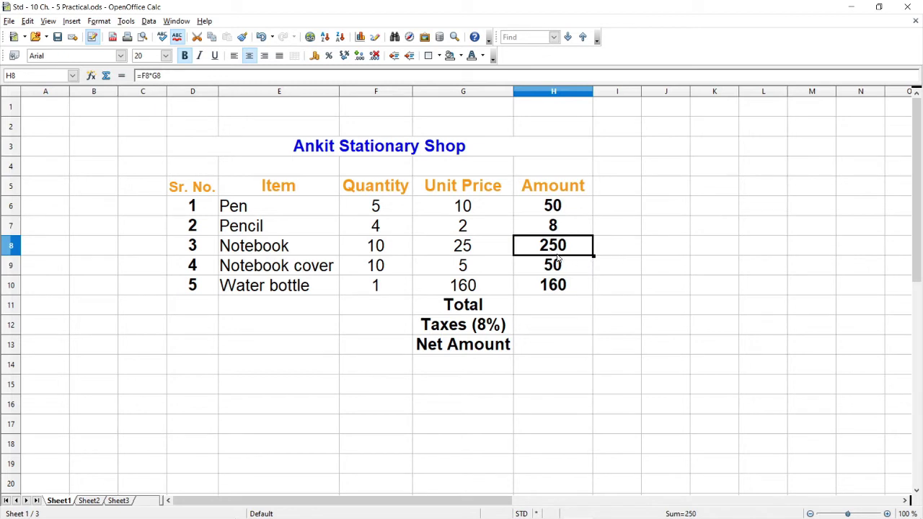
pyautogui.tripleClick(148, 75)
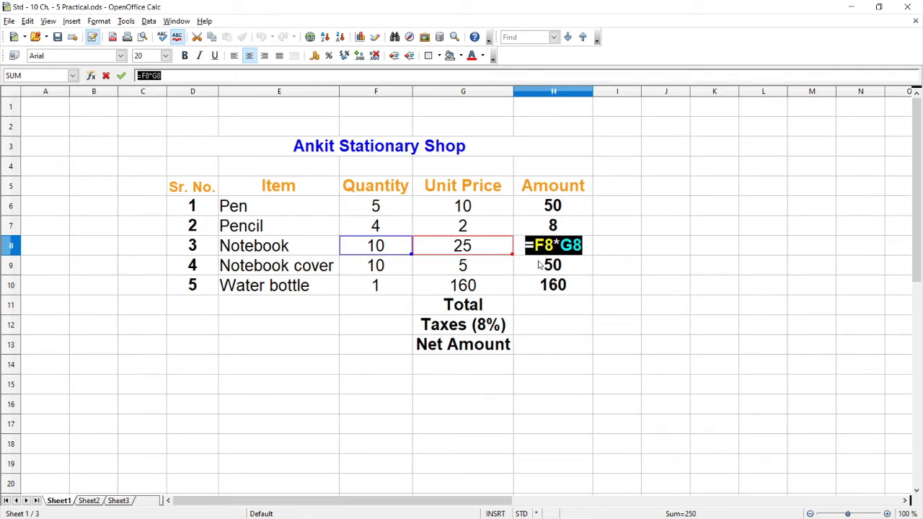
pyautogui.press('Return')
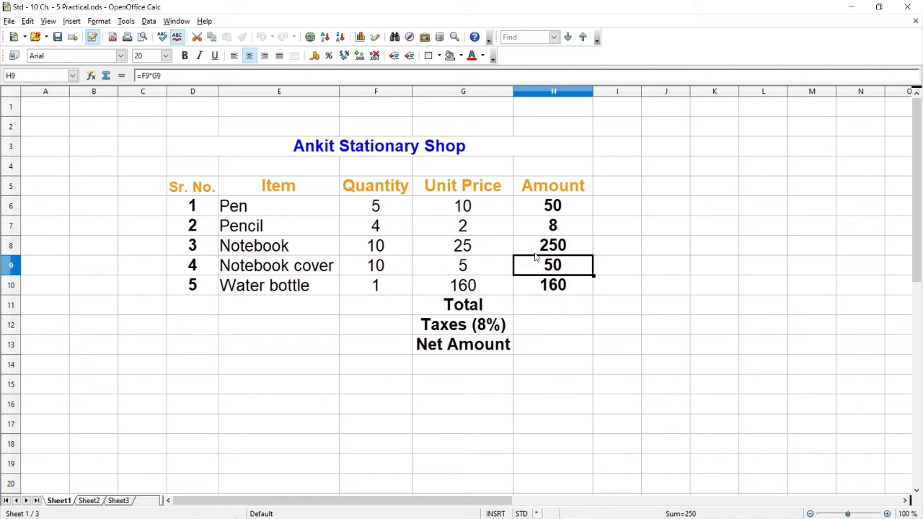
pyautogui.doubleClick(542, 264)
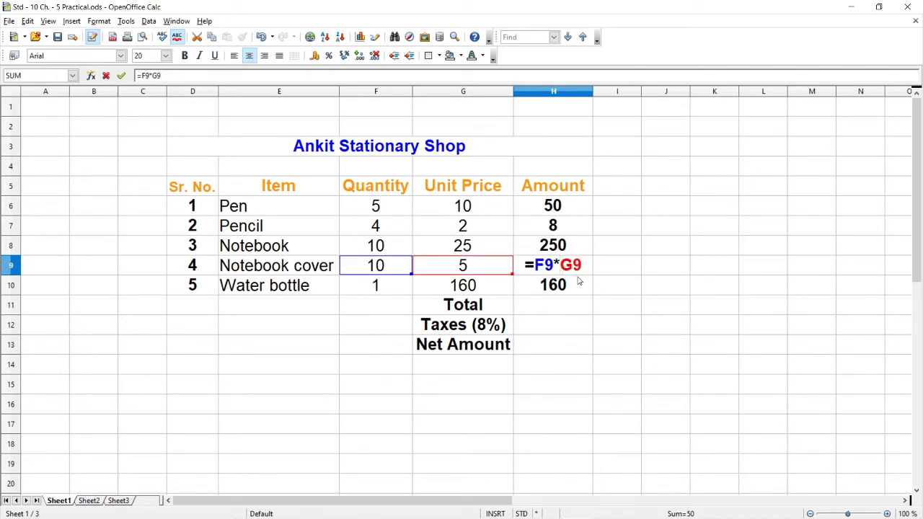
pyautogui.press('Return')
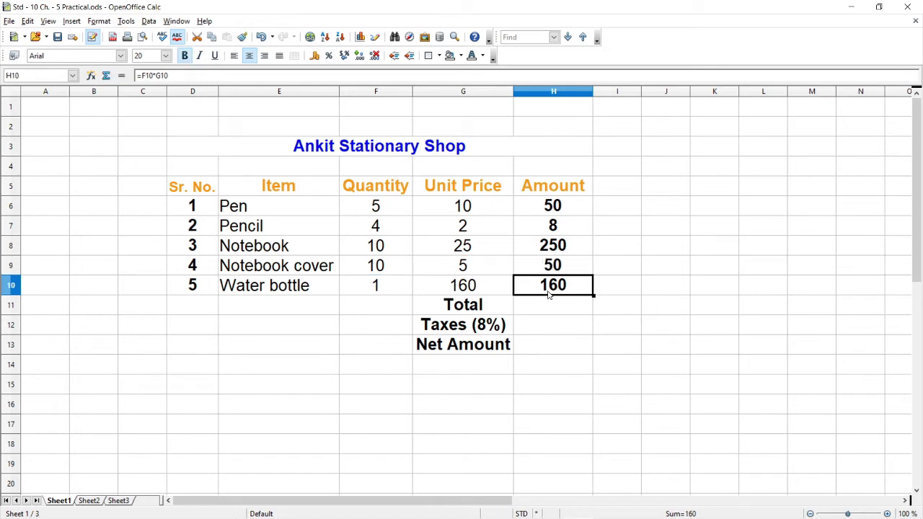
pyautogui.doubleClick(550, 289)
pyautogui.tripleClick(551, 289)
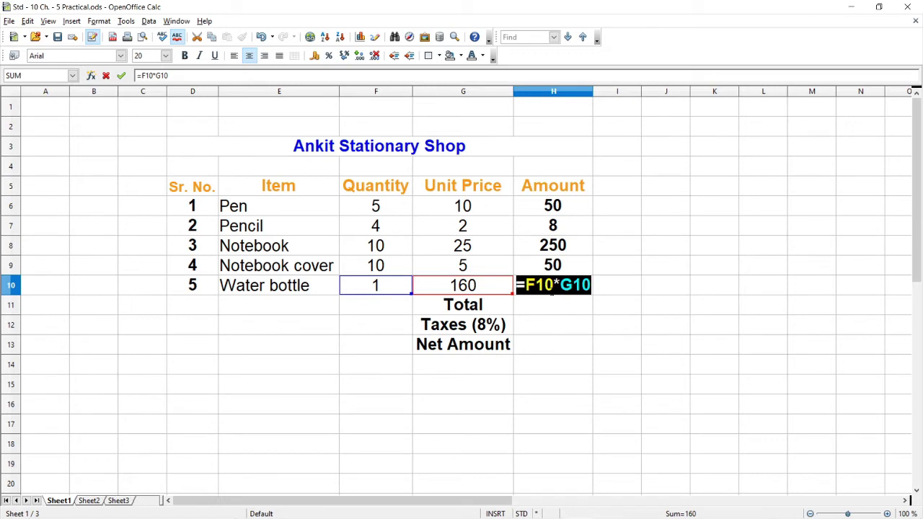
pyautogui.press('Return')
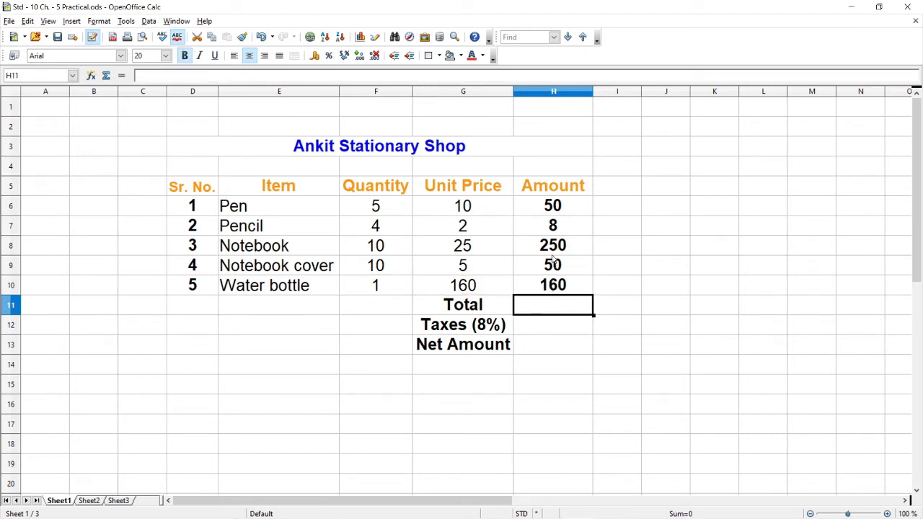
pyautogui.click(565, 209)
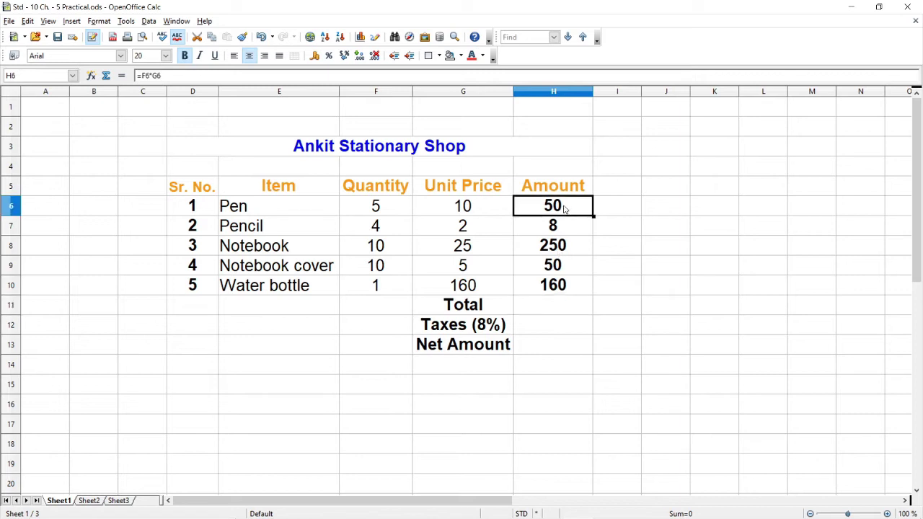
pyautogui.click(562, 228)
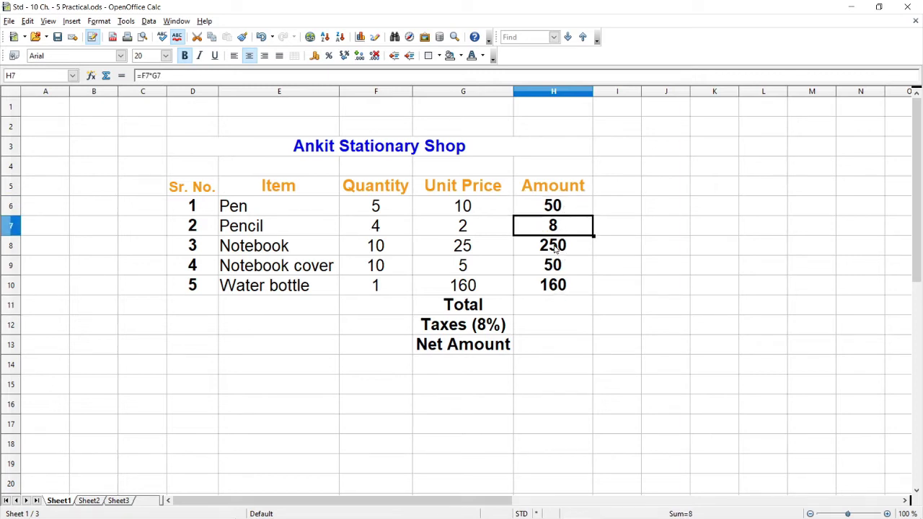
pyautogui.doubleClick(555, 249)
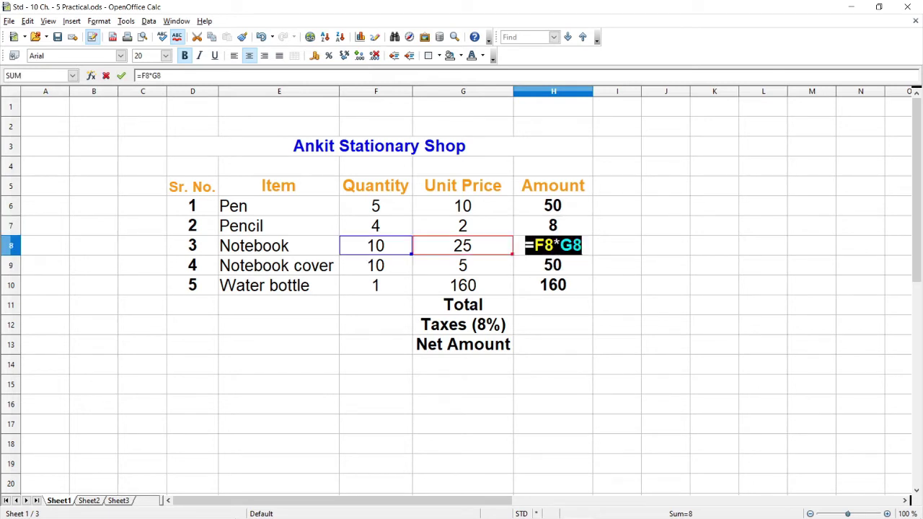
pyautogui.press('Return')
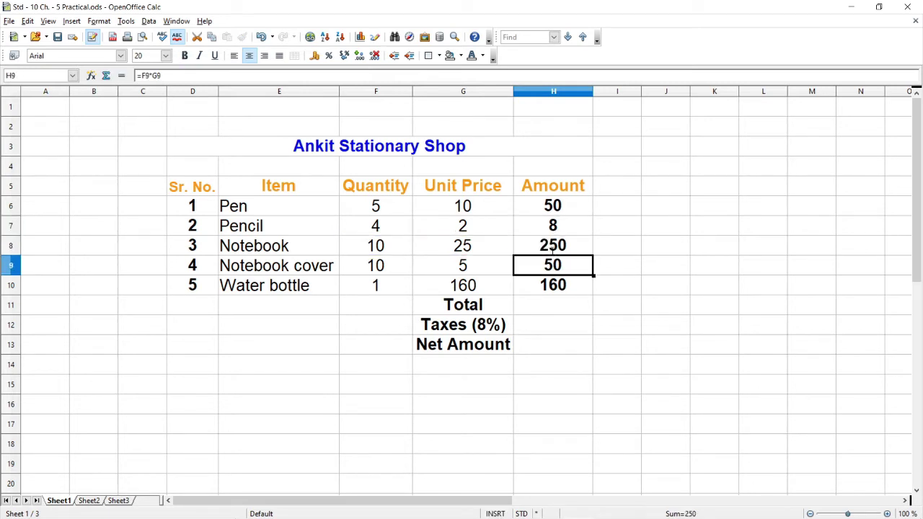
pyautogui.doubleClick(553, 265)
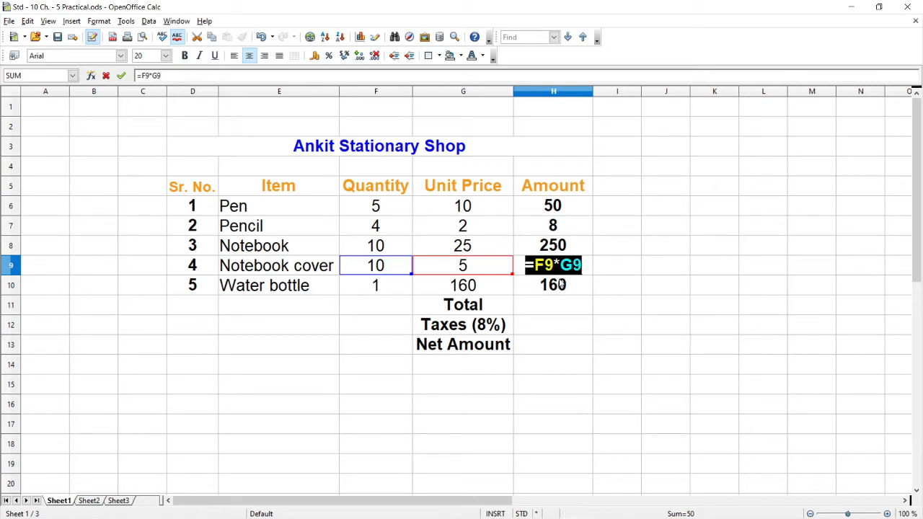
pyautogui.press('Return')
pyautogui.doubleClick(560, 284)
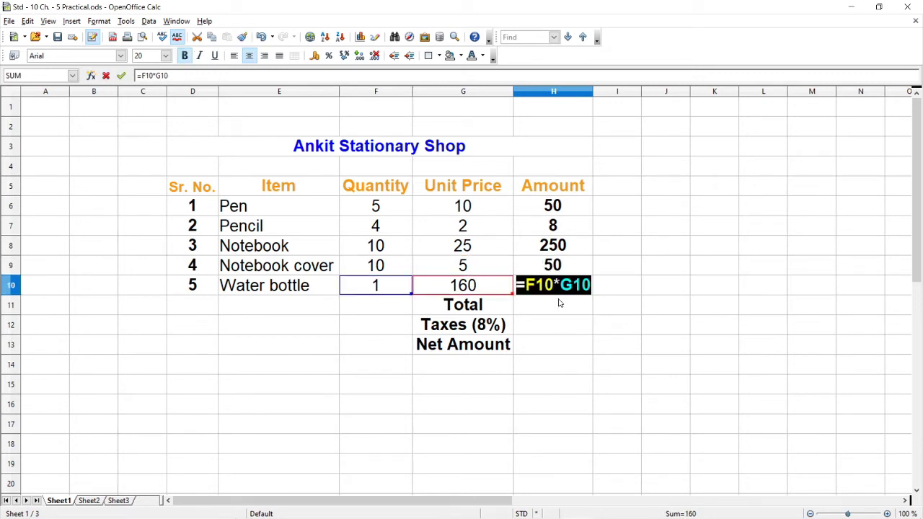
pyautogui.press('Return')
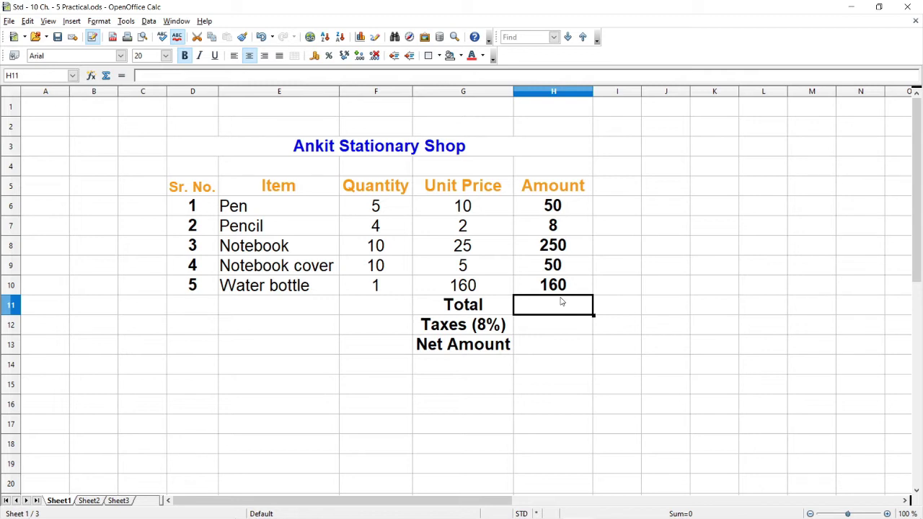
# Step: Enter =sum(h6:h10) in H11 so the Total reads 518
pyautogui.write('=')
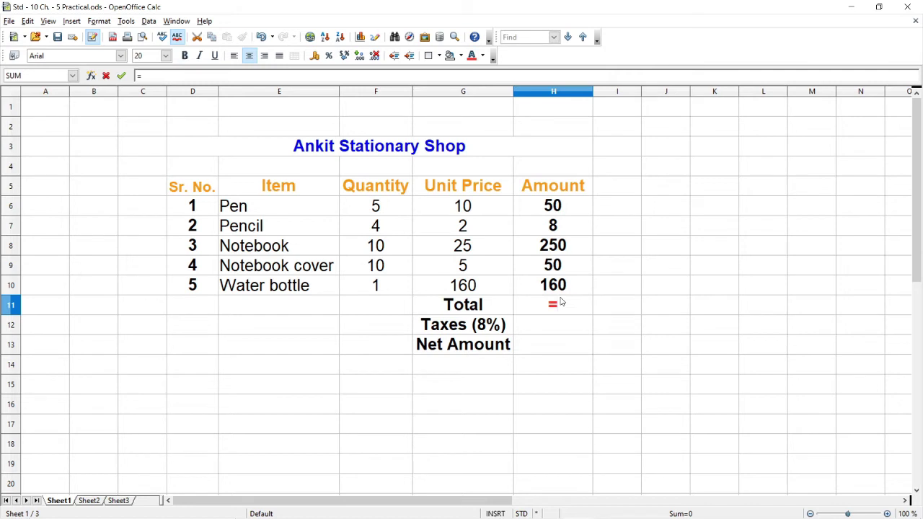
pyautogui.write('s')
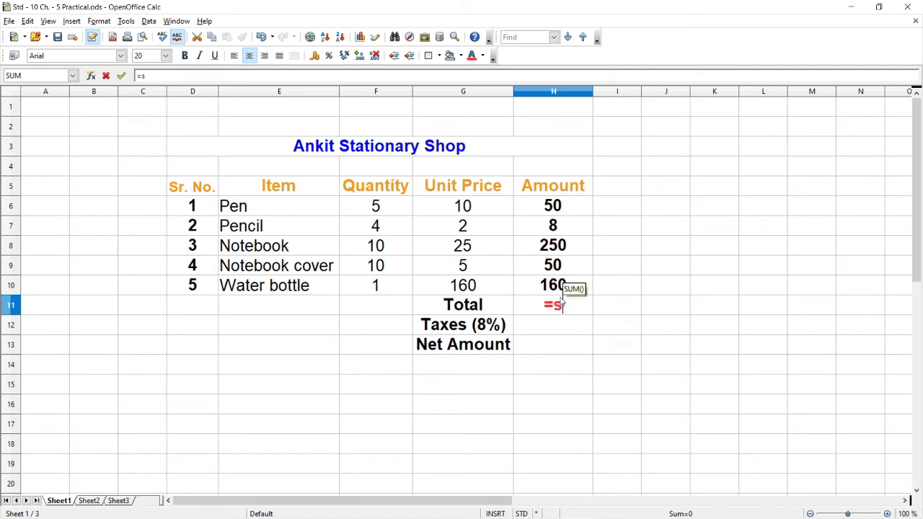
pyautogui.write('um')
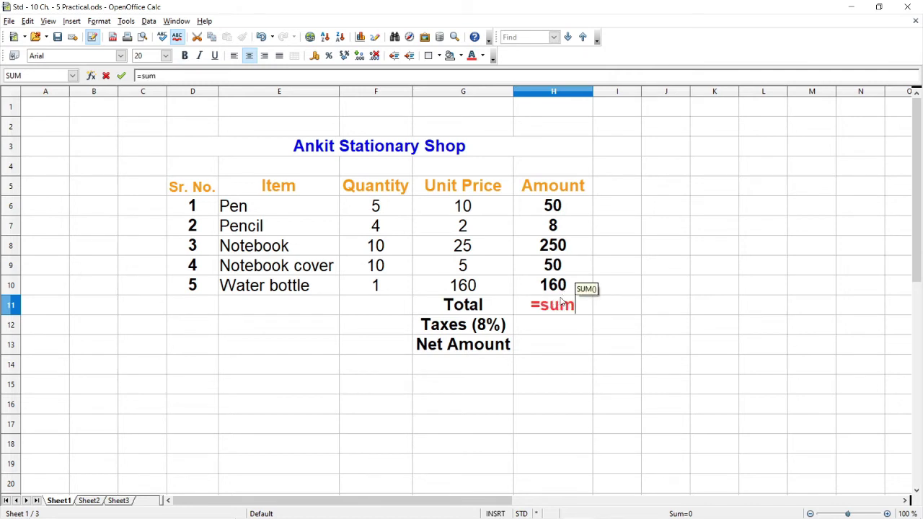
pyautogui.write('(')
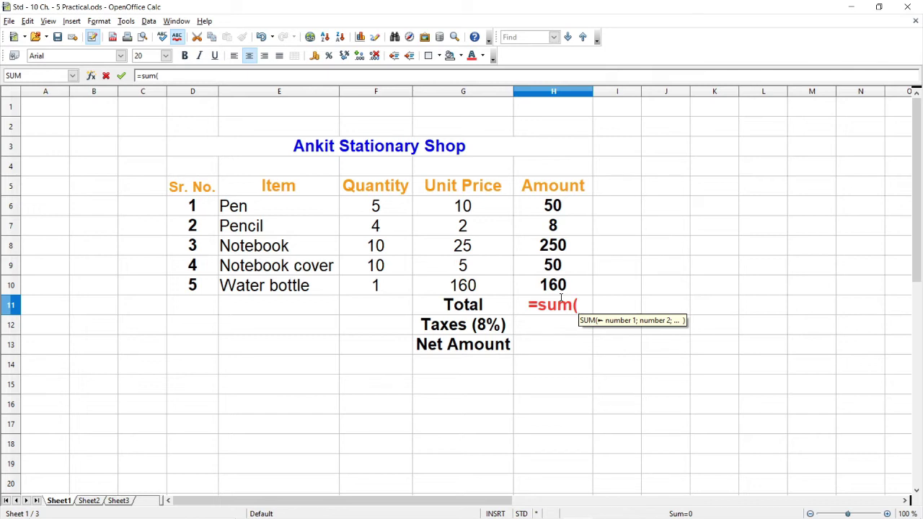
pyautogui.write('h6')
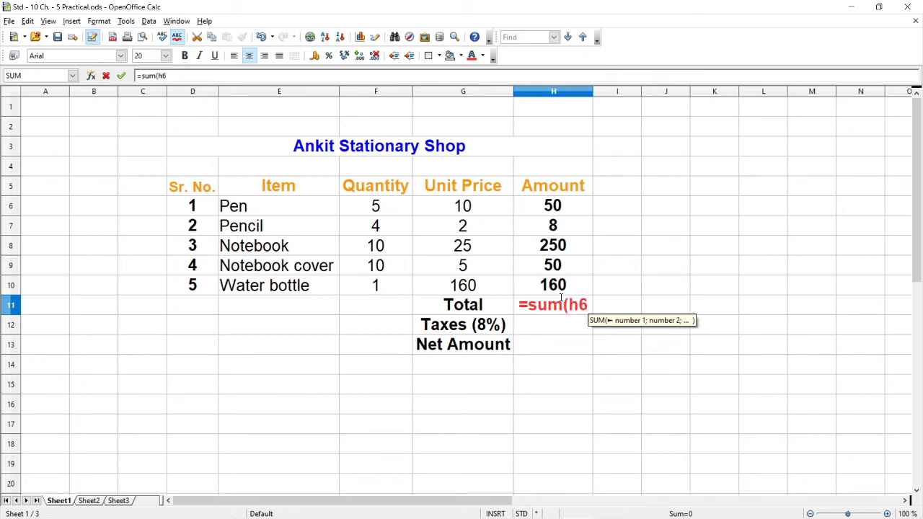
pyautogui.write(':')
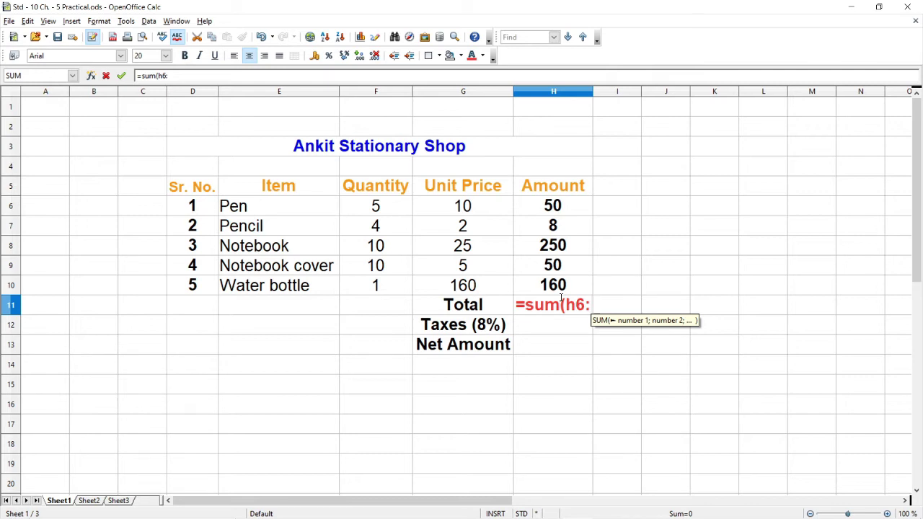
pyautogui.write('h1')
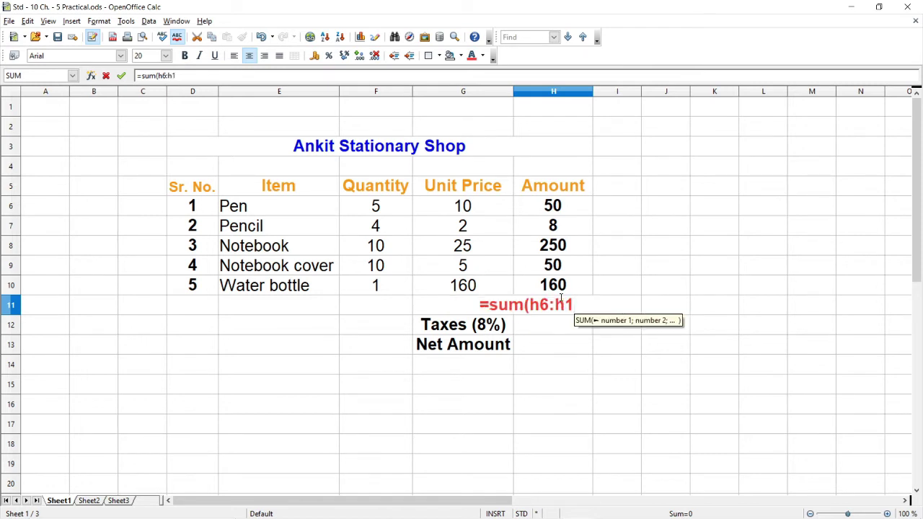
pyautogui.write('0')
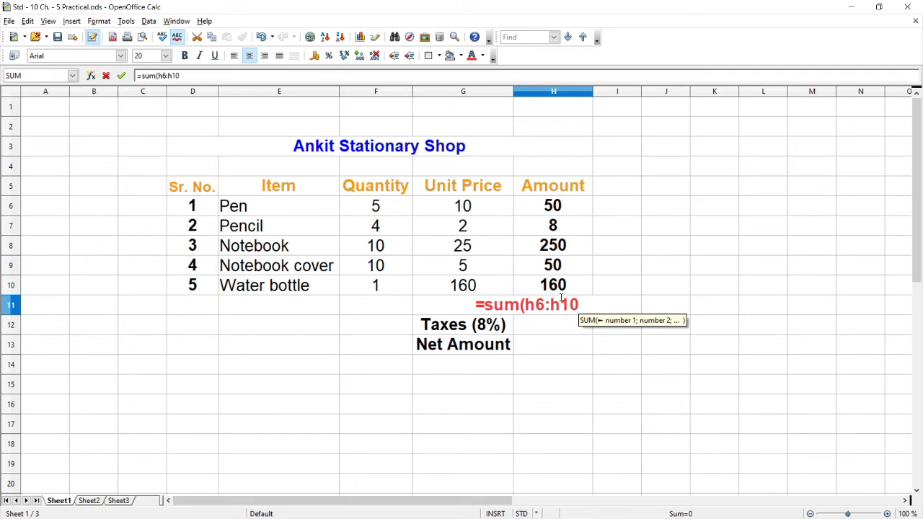
pyautogui.write(')')
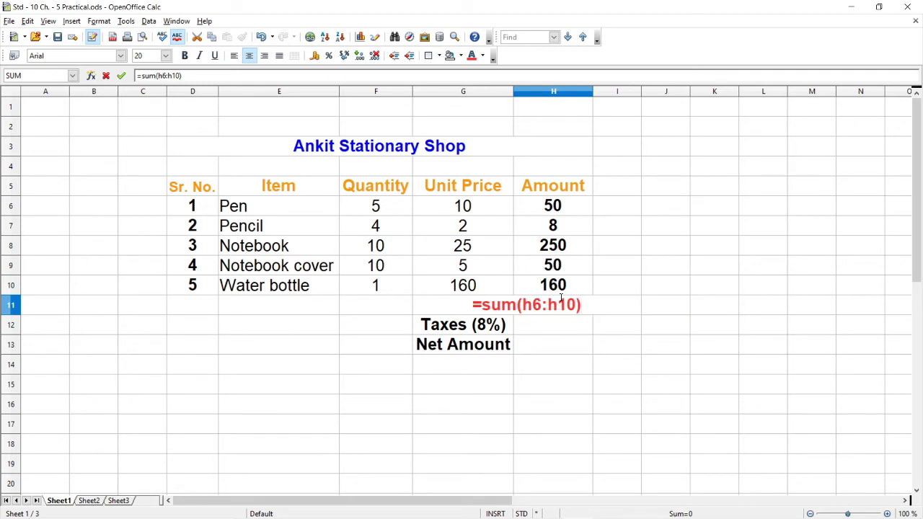
pyautogui.press('Return')
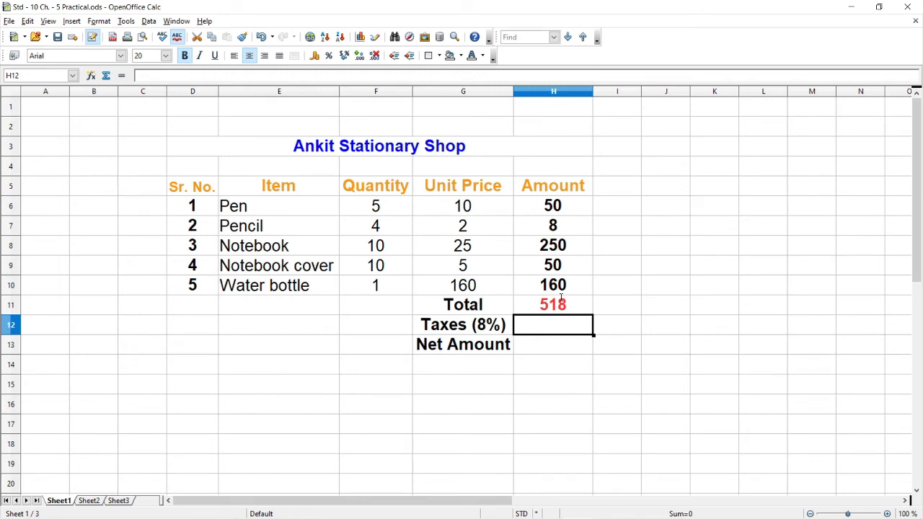
# Step: Enter =h6+h7+h8+h9+h10 in I11 to get 518 a second way
pyautogui.press('Up')
pyautogui.press('Right')
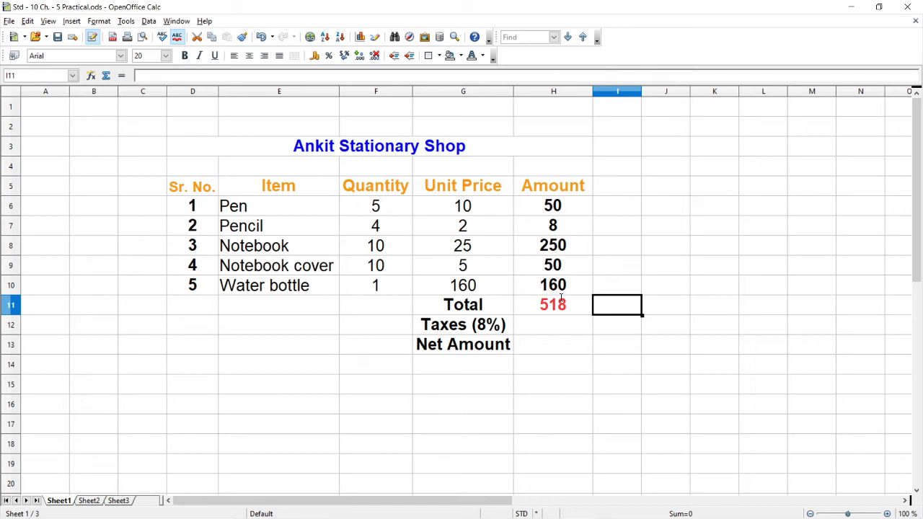
pyautogui.write('=')
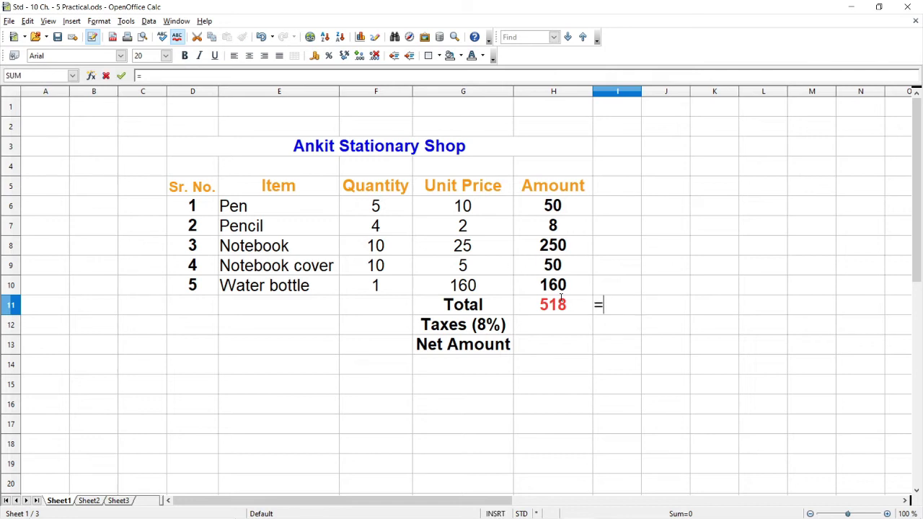
pyautogui.write('h6')
pyautogui.write('+h7')
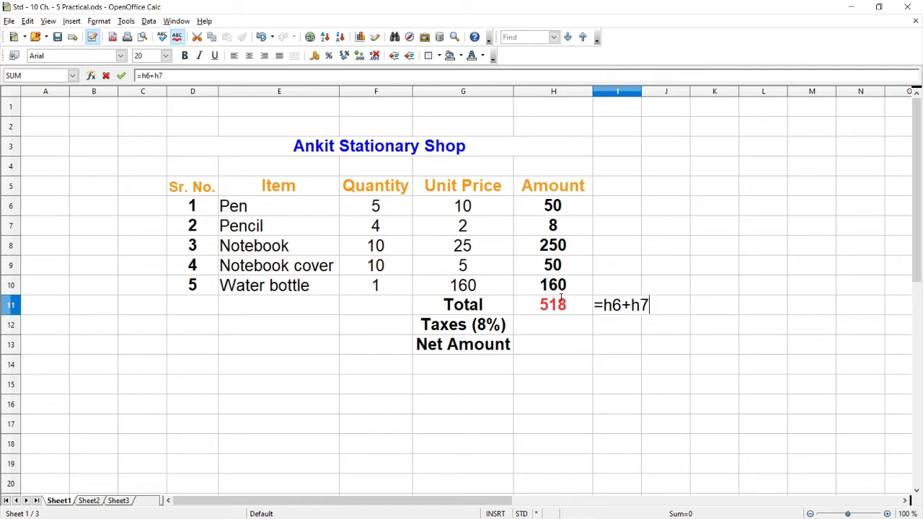
pyautogui.write('+h8')
pyautogui.write('+h')
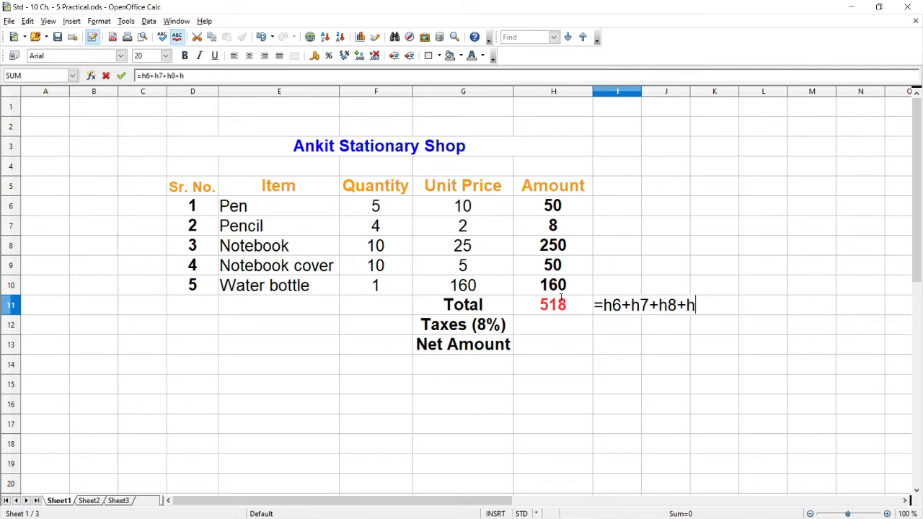
pyautogui.write('9+')
pyautogui.write('h10')
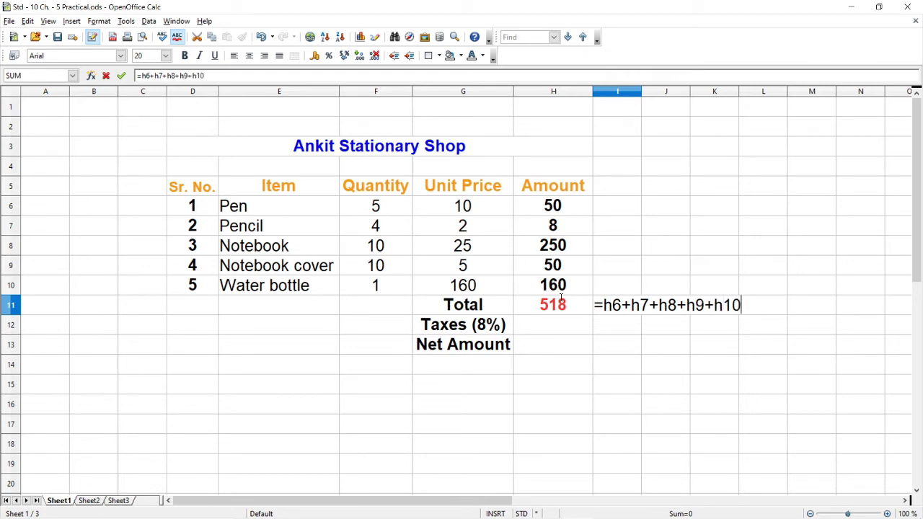
pyautogui.press('Return')
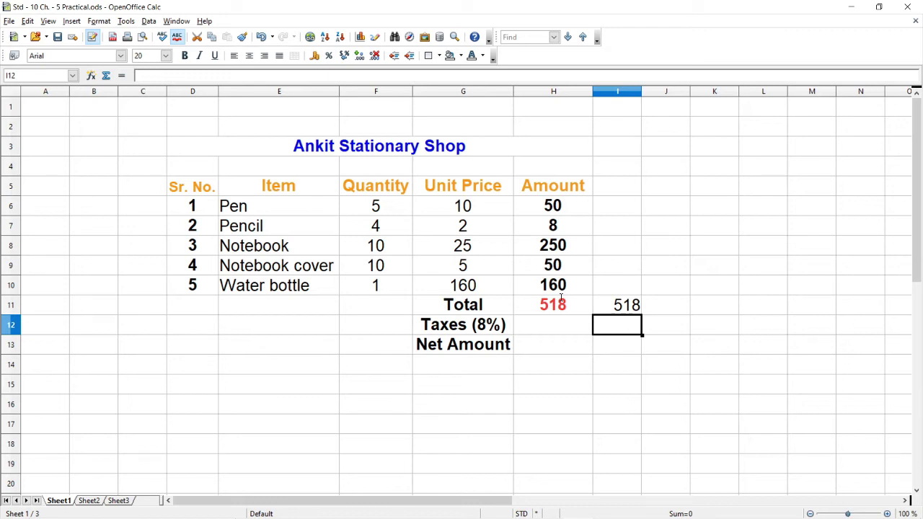
pyautogui.press('Left')
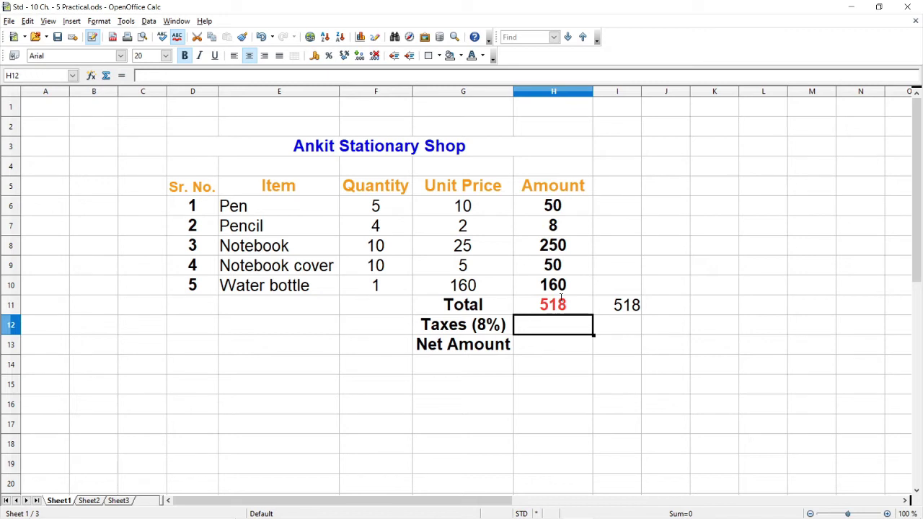
# Step: Delete the duplicate 518 from I11, keeping the H11 SUM total
pyautogui.press('Up')
pyautogui.press('Right')
pyautogui.press('BackSpace')
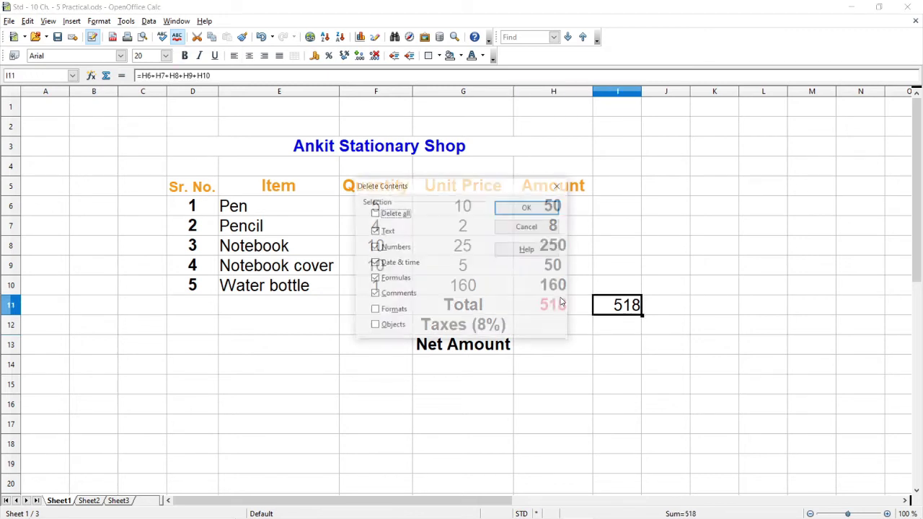
pyautogui.press('Return')
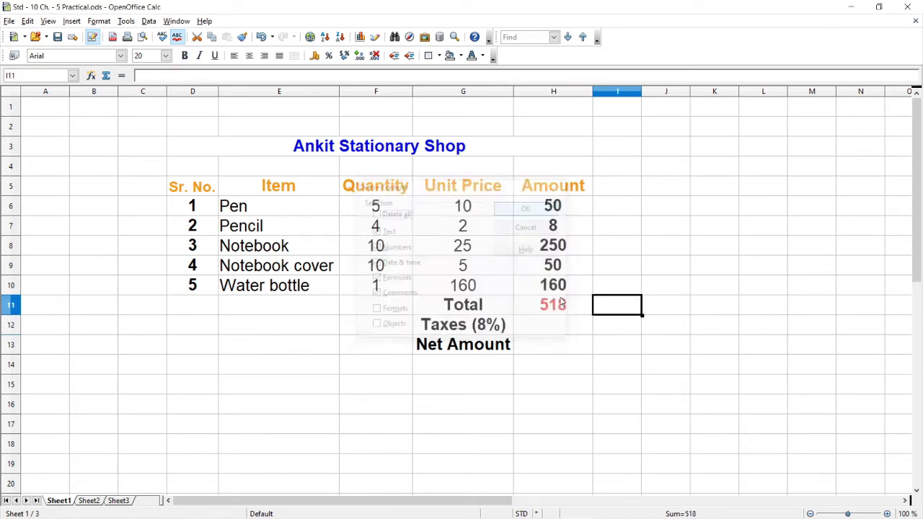
pyautogui.press('Left')
pyautogui.press('Down')
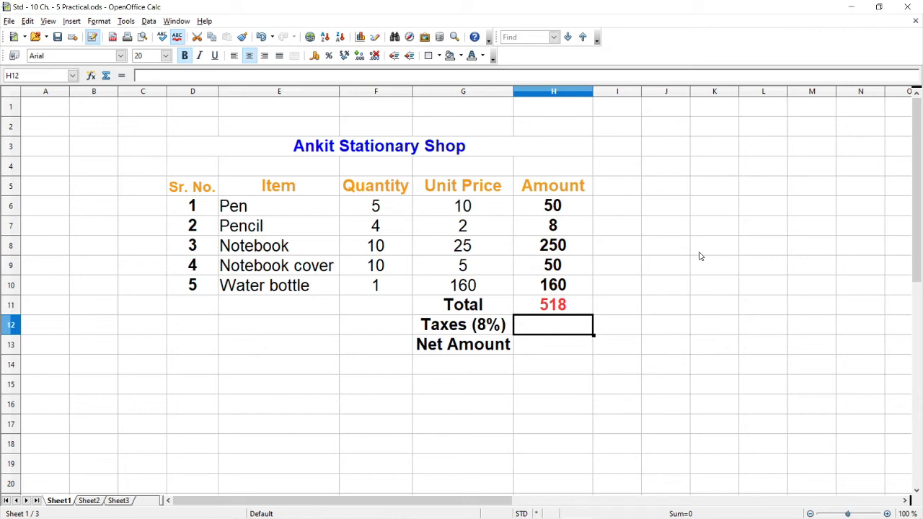
# Step: Enter =h11*8% in H12 so Taxes (8%) reads 41.44
pyautogui.write('=')
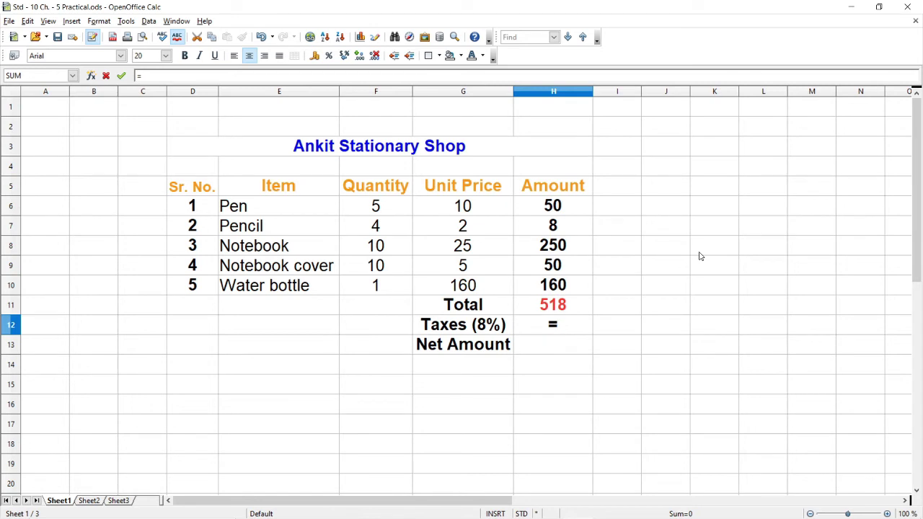
pyautogui.write('h')
pyautogui.write('11')
pyautogui.write('*')
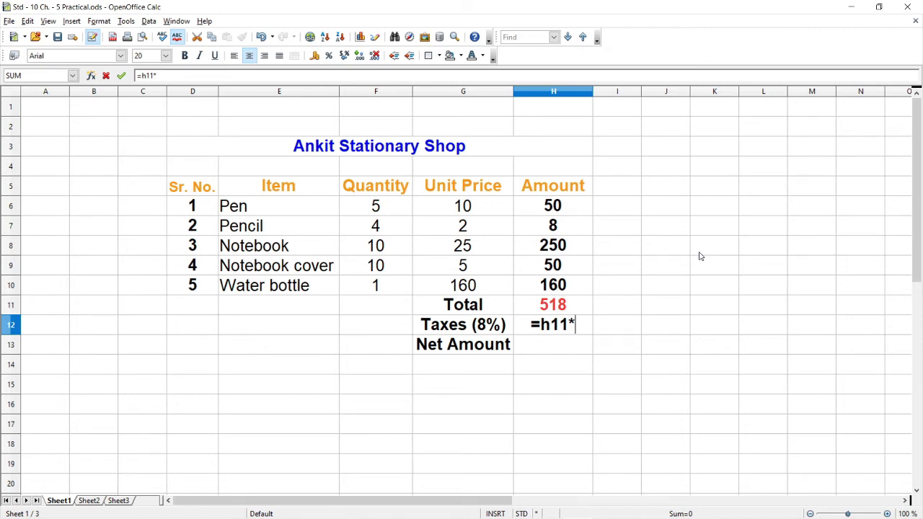
pyautogui.write('8')
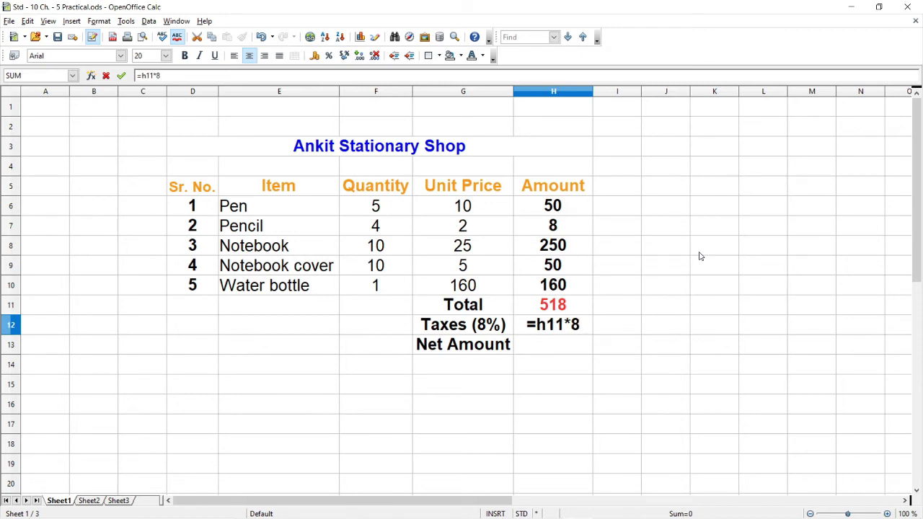
pyautogui.write('%')
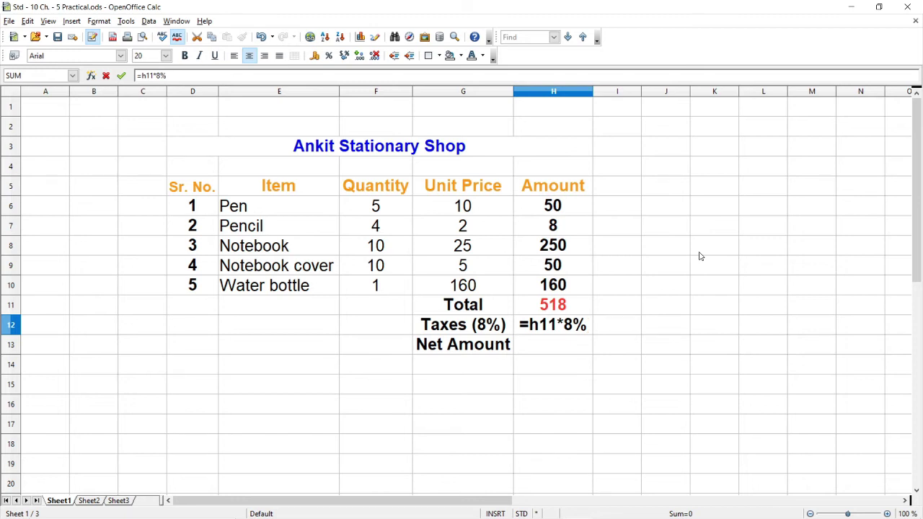
pyautogui.press('Return')
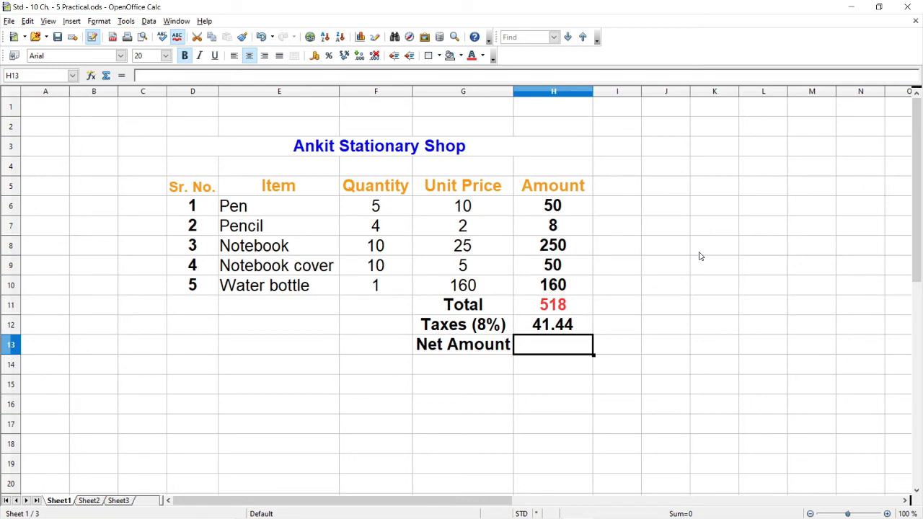
# Step: Re-check and re-confirm the H12 tax formula, keeping 41.44
pyautogui.click(550, 326)
pyautogui.doubleClick(550, 326)
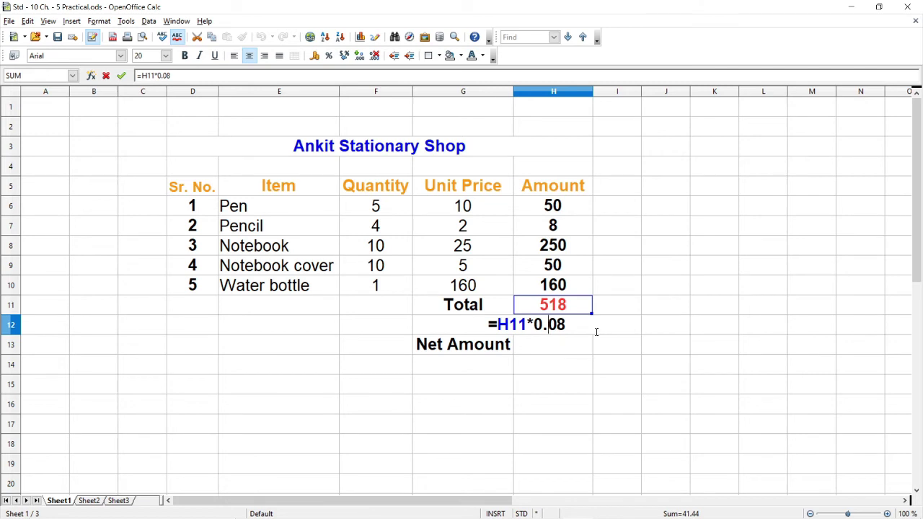
pyautogui.press('Return')
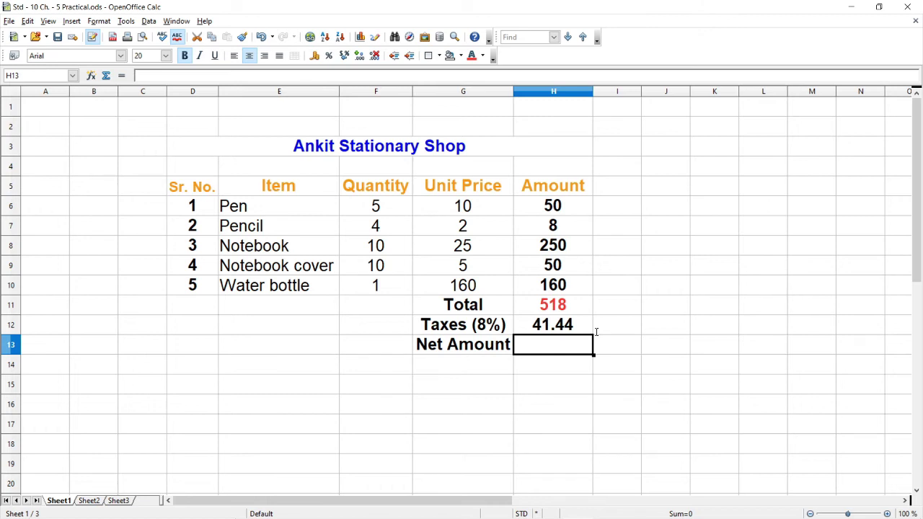
# Step: Enter =h11+h12 in H13 for a Net Amount of 559.44
pyautogui.write('=')
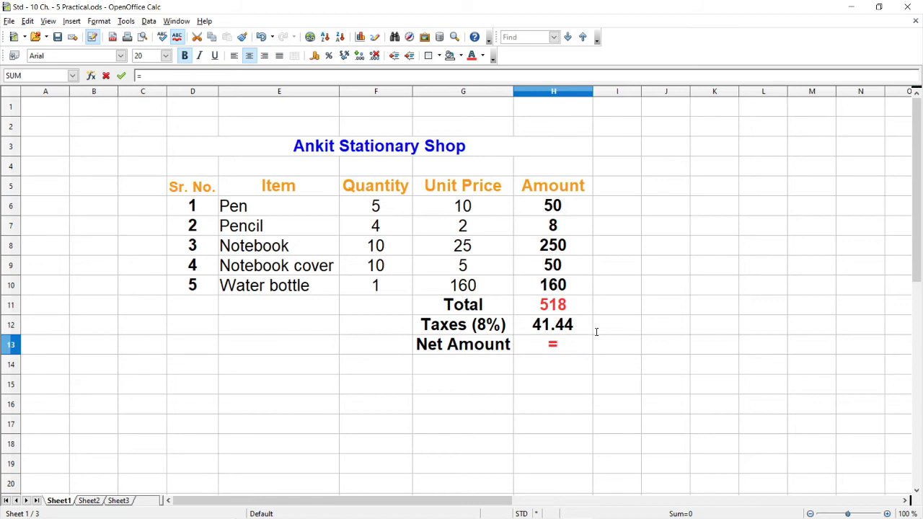
pyautogui.write('h11')
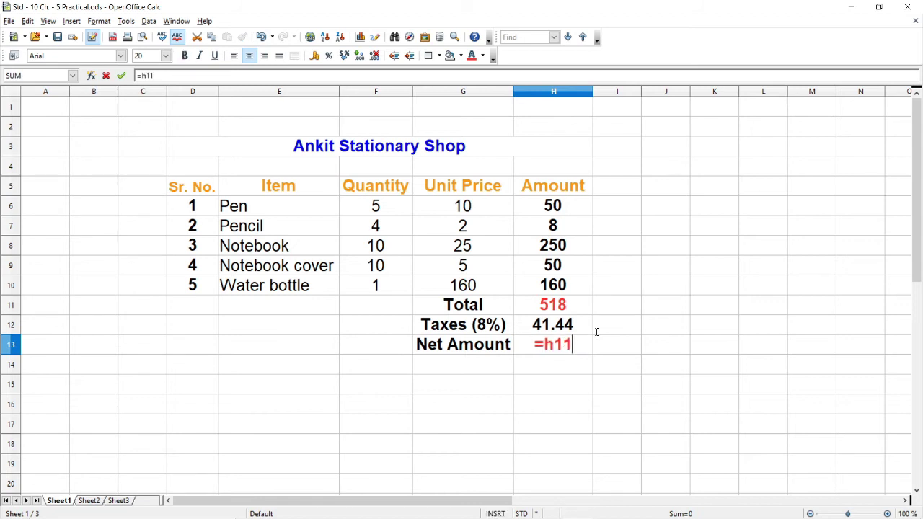
pyautogui.write('+')
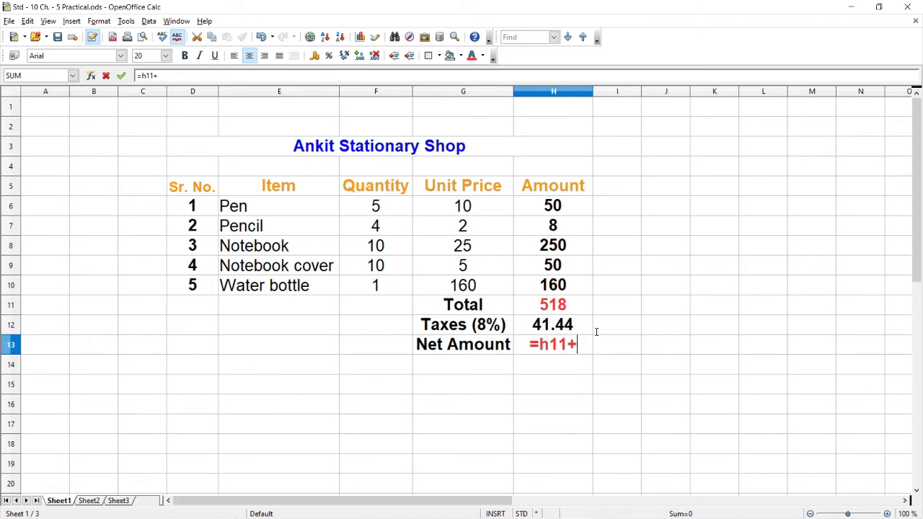
pyautogui.write('h12')
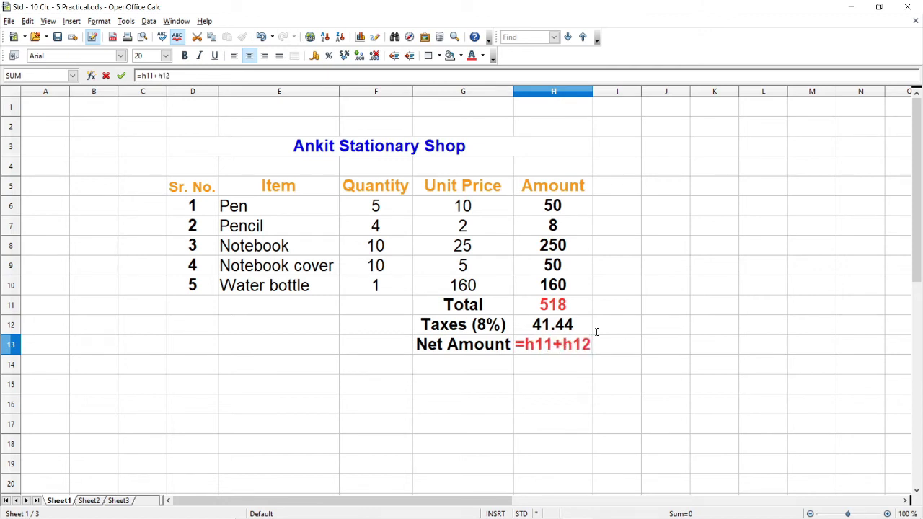
pyautogui.press('Return')
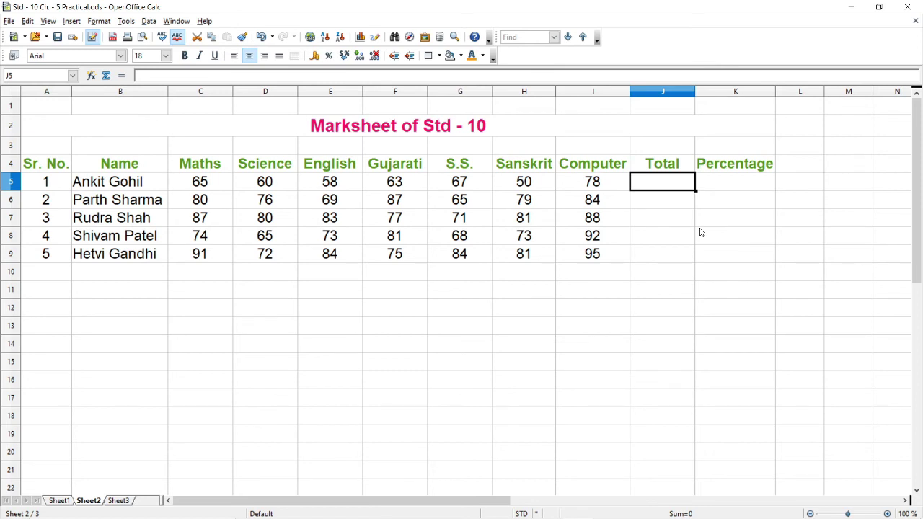
# Step: Enter =sum(c5:i5) in J5 so the first student's Total reads 441
pyautogui.write('=')
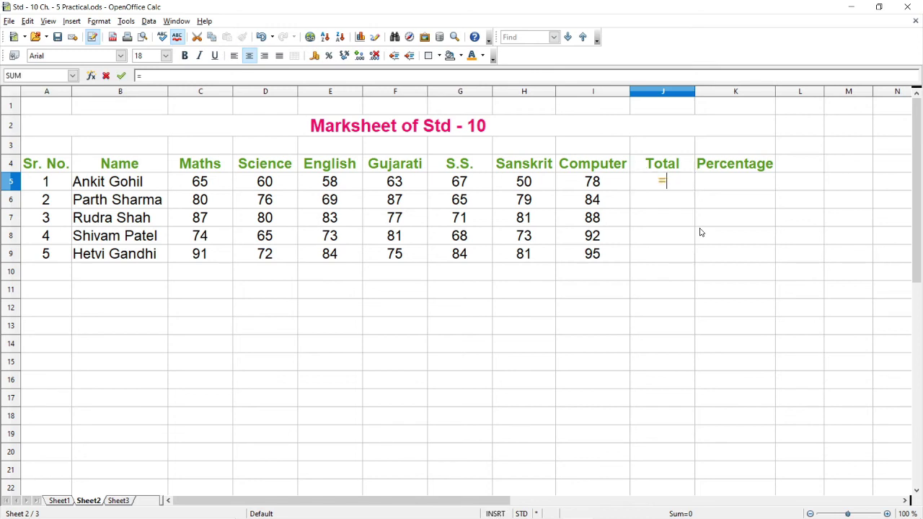
pyautogui.write('s')
pyautogui.write('um')
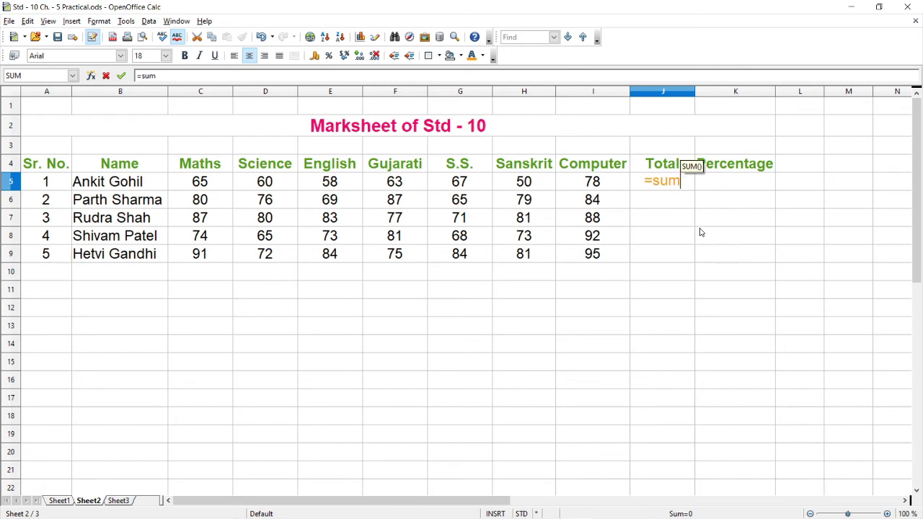
pyautogui.write('(')
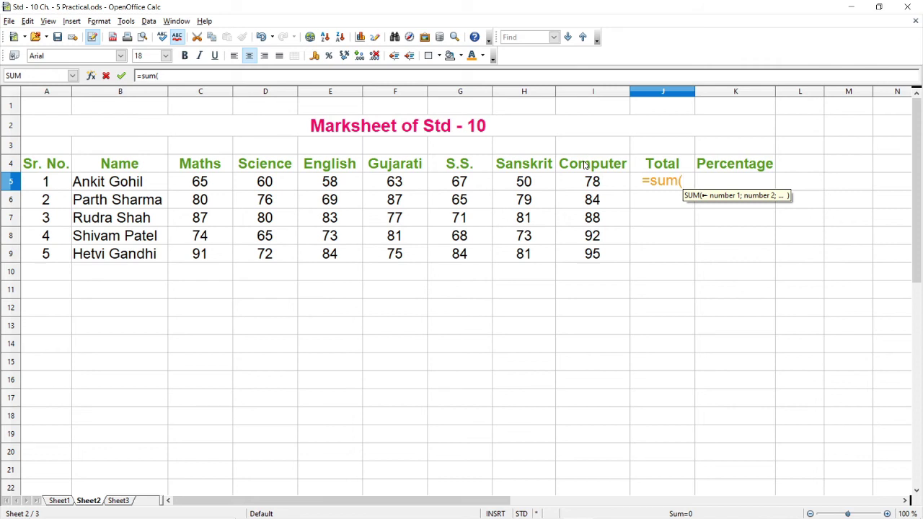
pyautogui.write('c5')
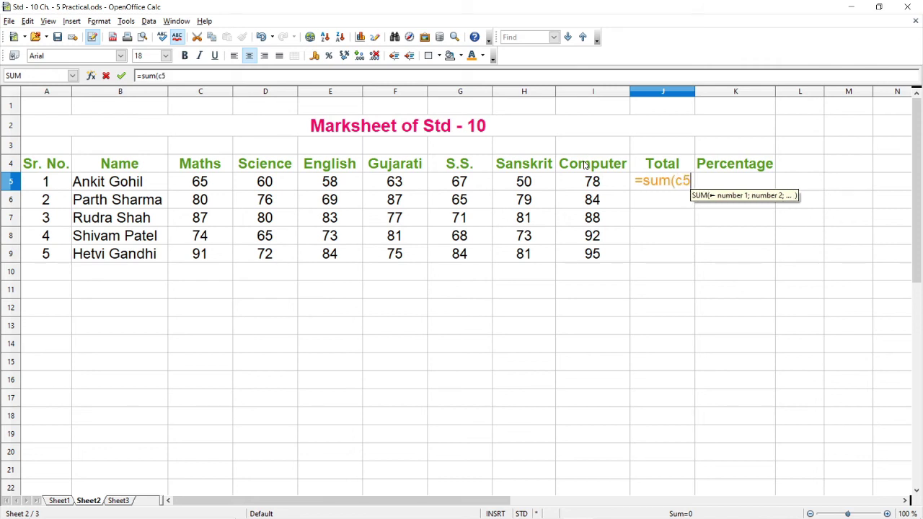
pyautogui.write(':')
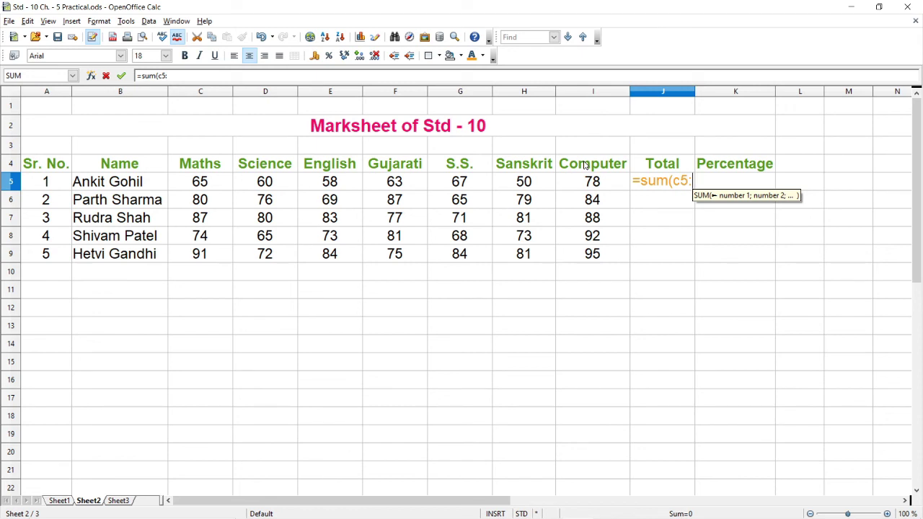
pyautogui.write('i')
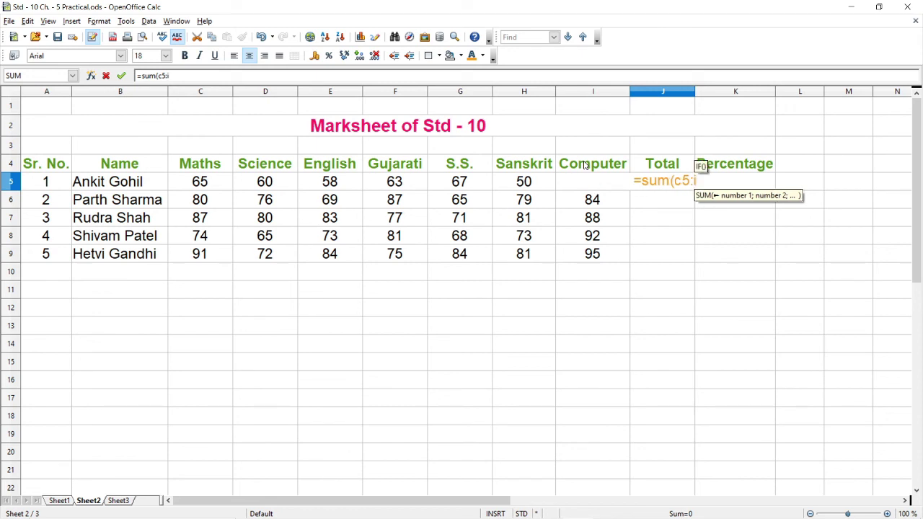
pyautogui.write('5')
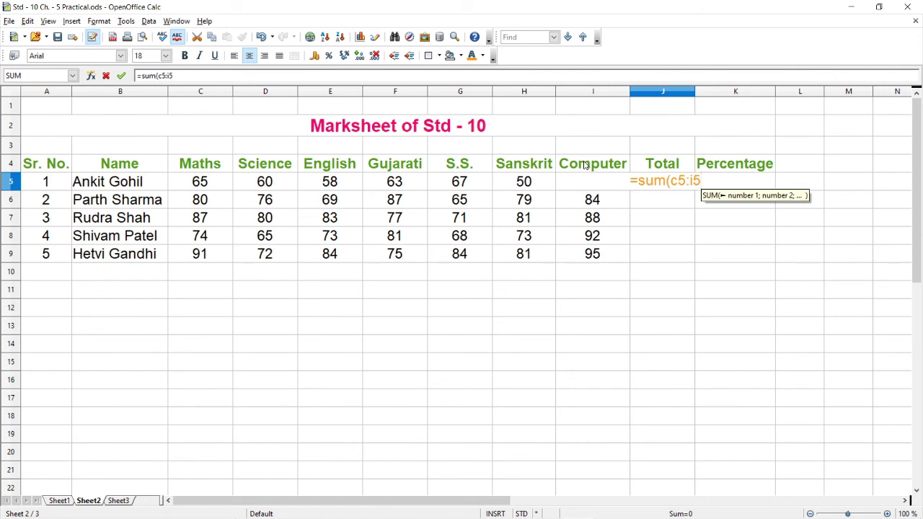
pyautogui.write(')')
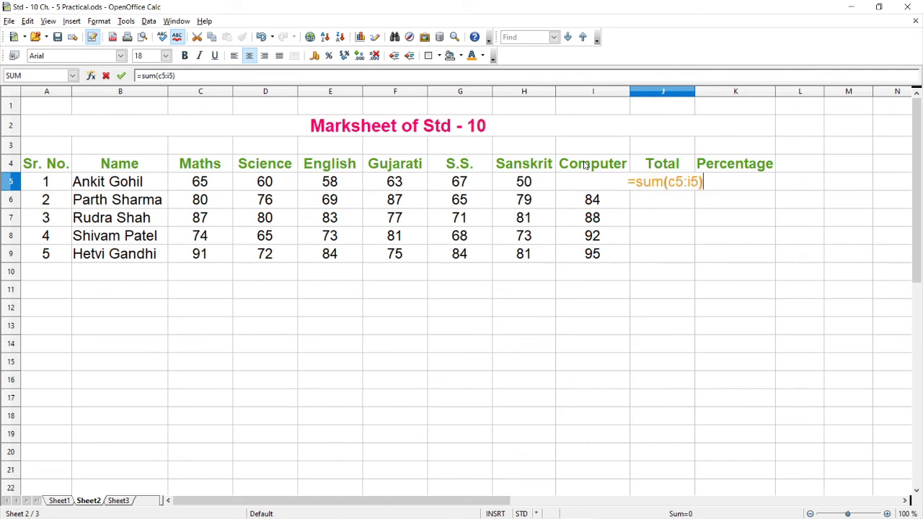
pyautogui.press('Return')
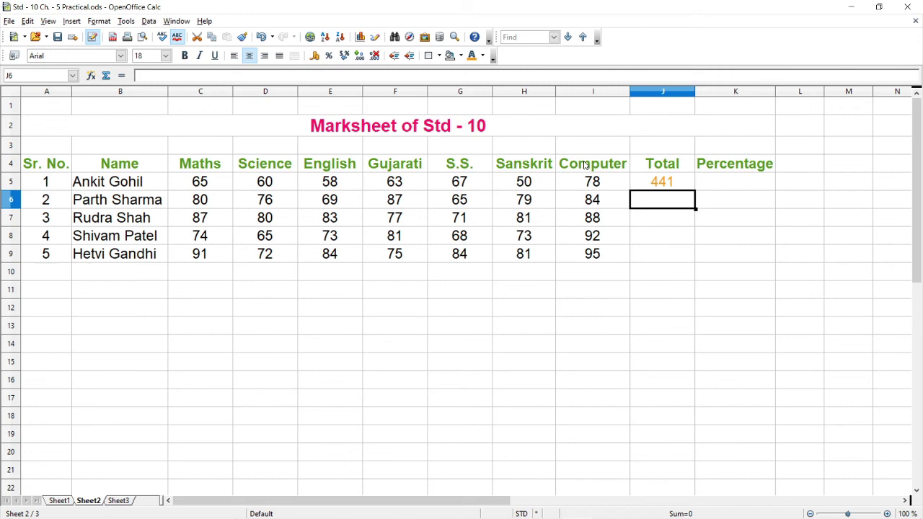
# Step: Copy the J5 Total formula down through J9, giving totals 540, 567, 526 and 582
pyautogui.press('Up')
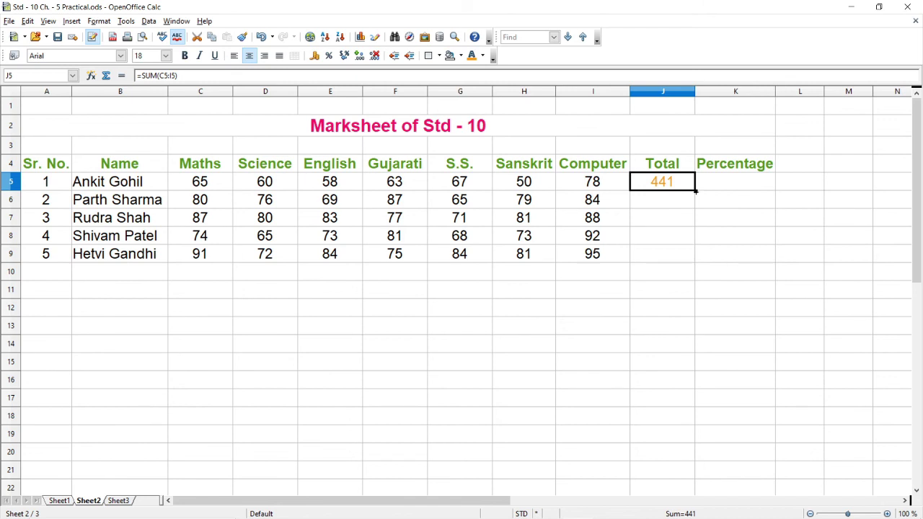
pyautogui.moveTo(696, 191); pyautogui.dragTo(690, 259)
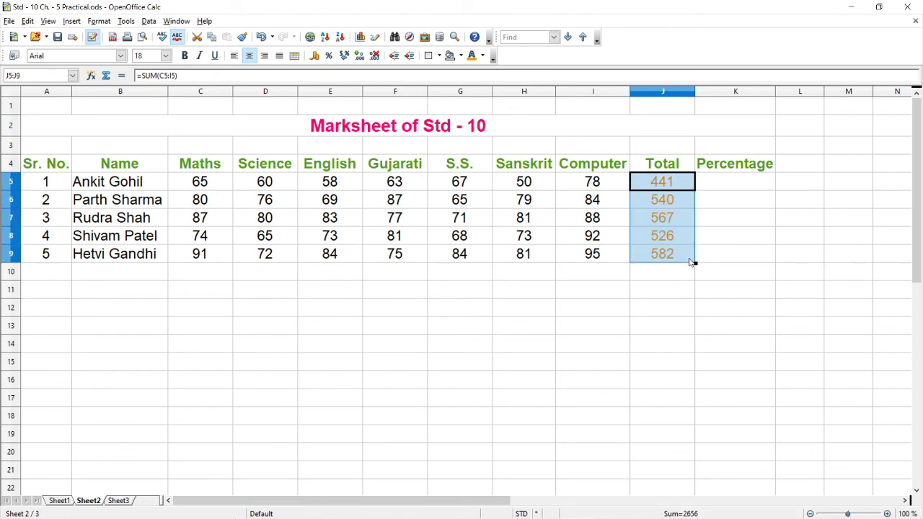
pyautogui.click(679, 296)
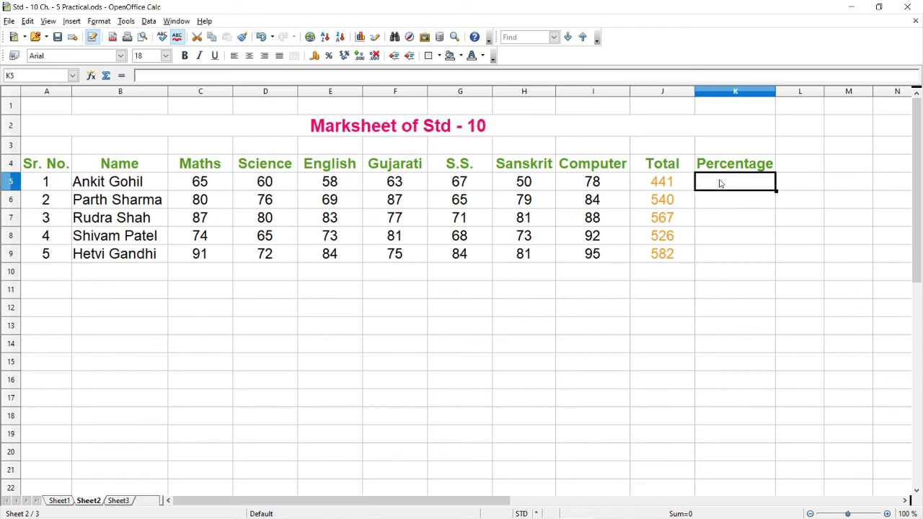
# Step: Enter =j5/7 in K5 to get the first student's percentage, 63
pyautogui.doubleClick(719, 183)
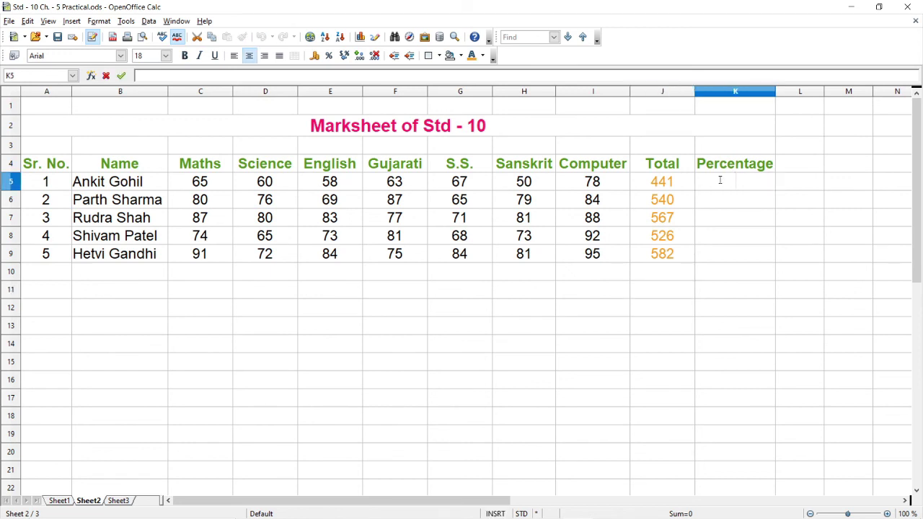
pyautogui.write('=')
pyautogui.write('j5')
pyautogui.write('/')
pyautogui.write('7')
pyautogui.press('Return')
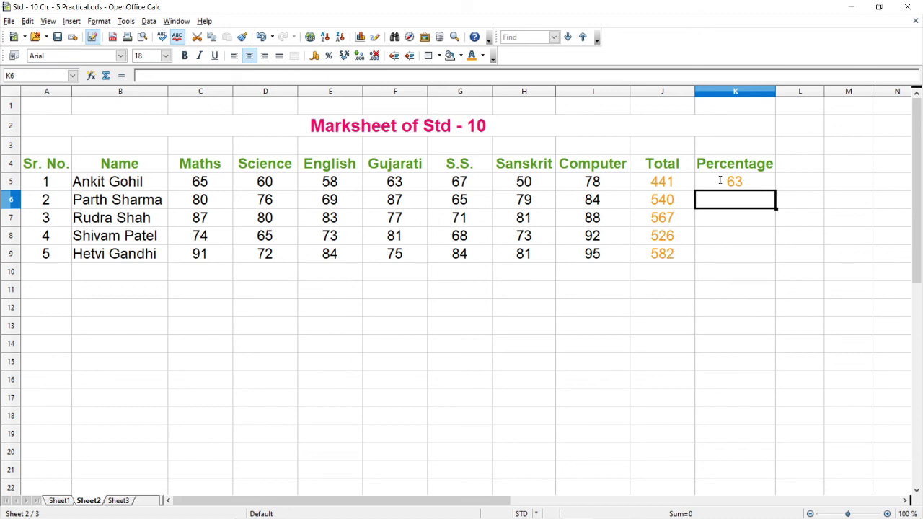
# Step: Fill the K5 percentage formula down to K9, giving 77.1428571, 81, 75.1428571 and 83.1428571
pyautogui.click(729, 183)
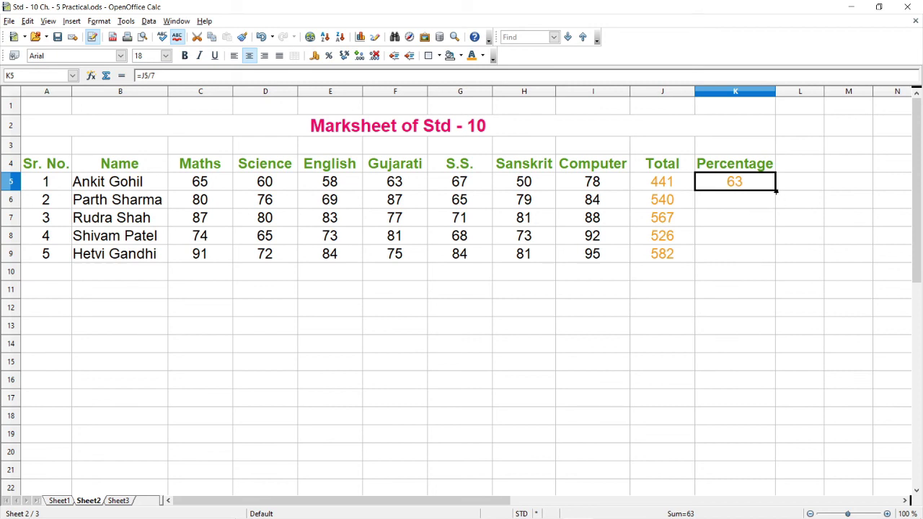
pyautogui.moveTo(776, 191); pyautogui.dragTo(766, 259)
pyautogui.click(745, 285)
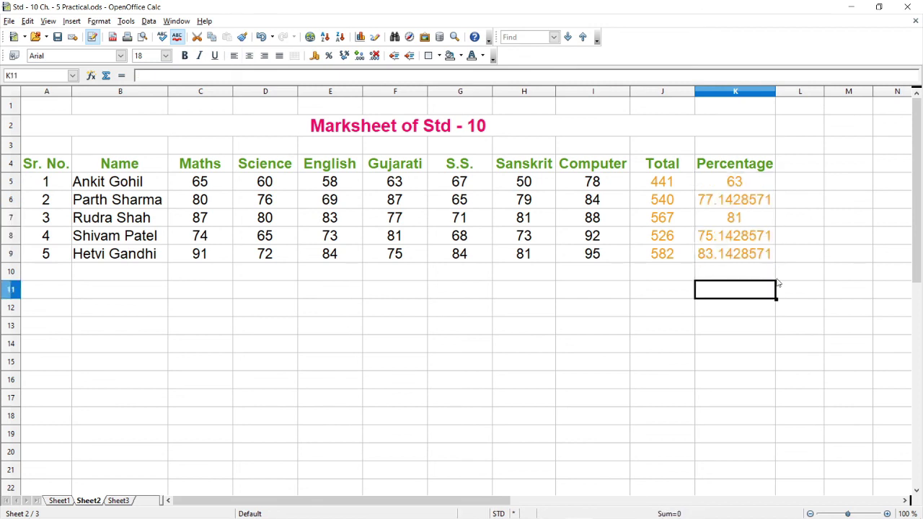